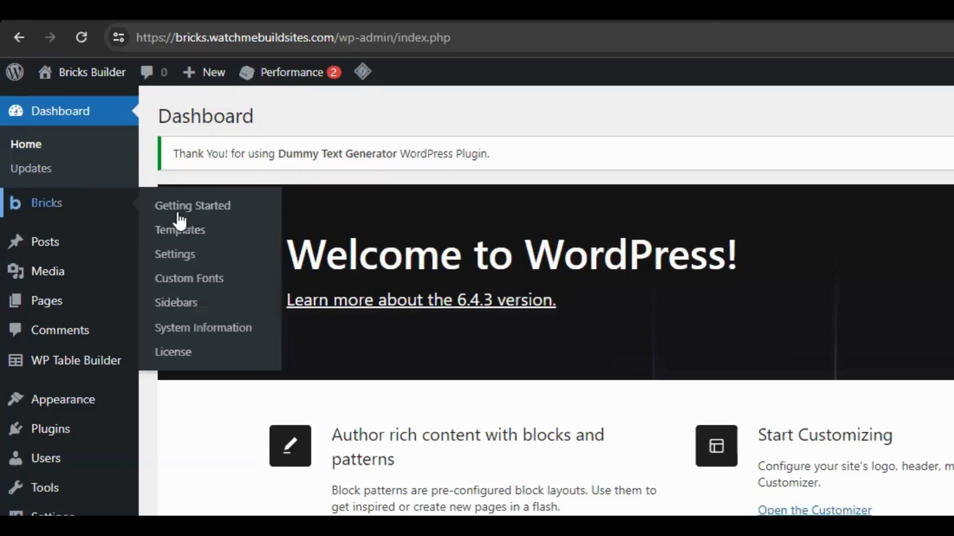
Open the header template and add a Toggle element after the Nav Menu in the header container
left_click(102, 141)
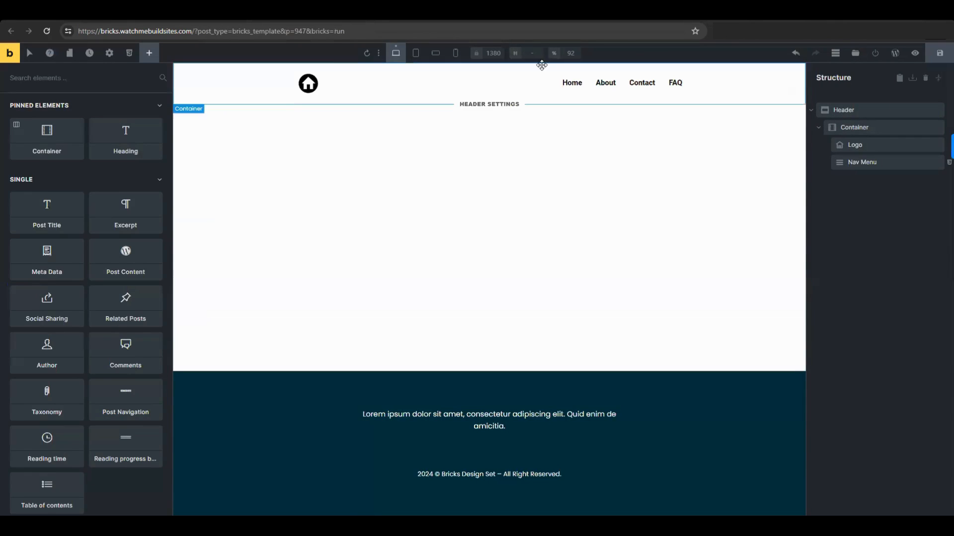
left_click(866, 162)
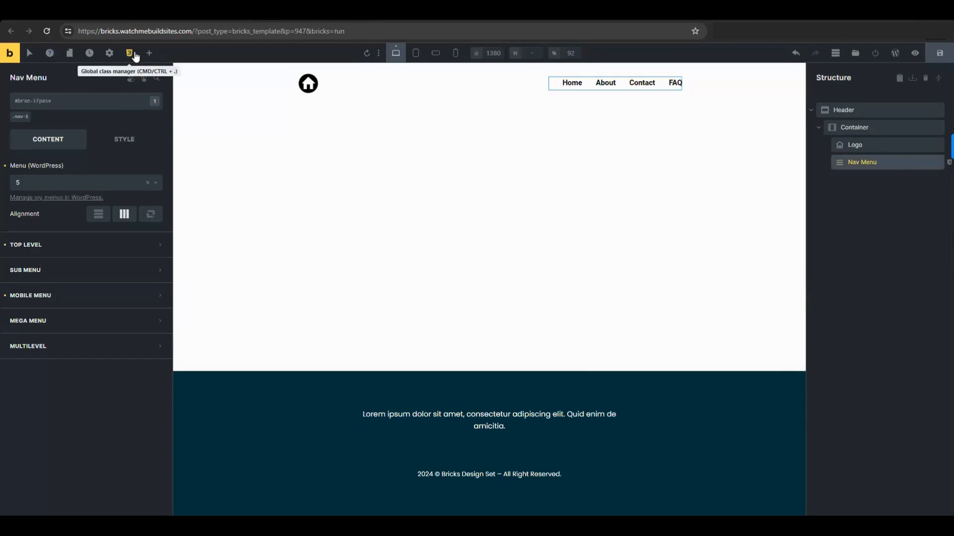
left_click(148, 54)
type("tog")
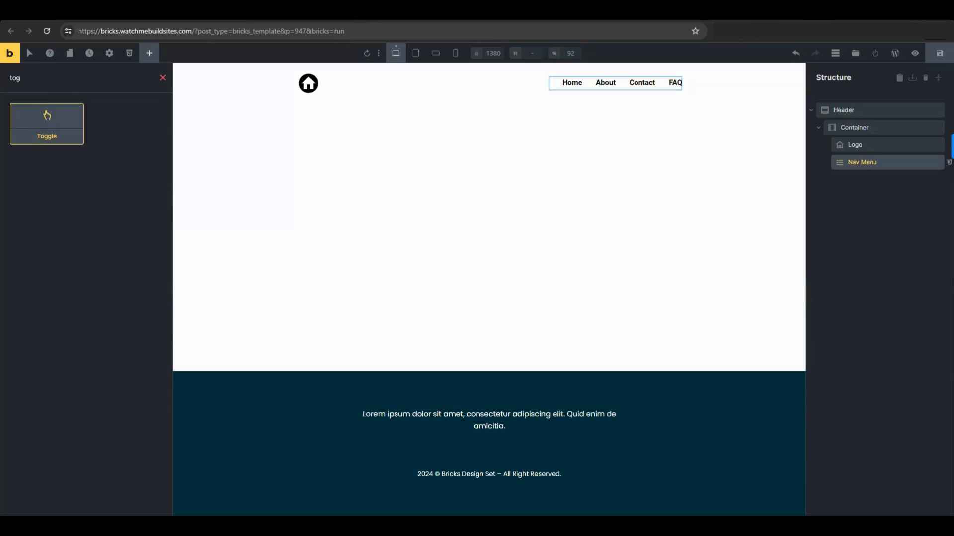
left_click(47, 119)
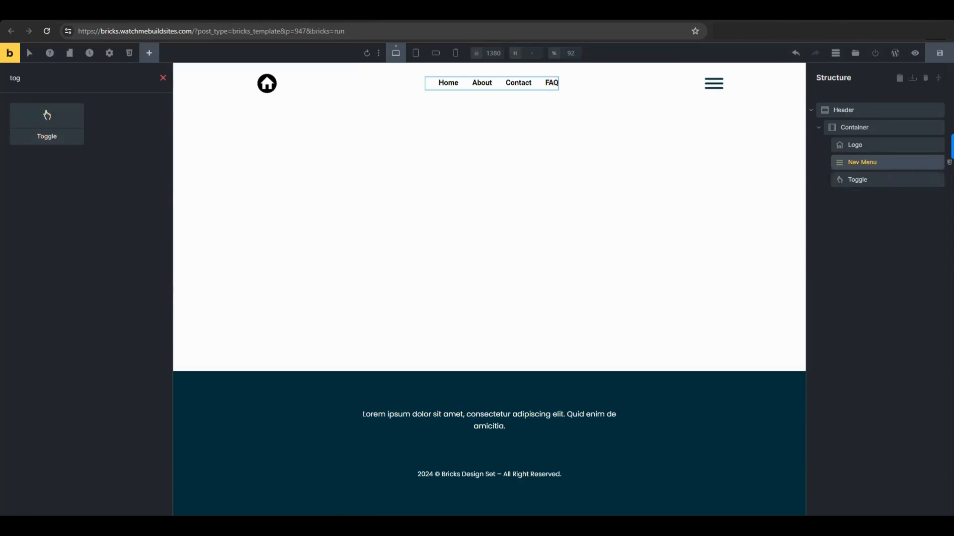
Add an Offcanvas element and move it out of the container to the top level below the Header
left_click(149, 53)
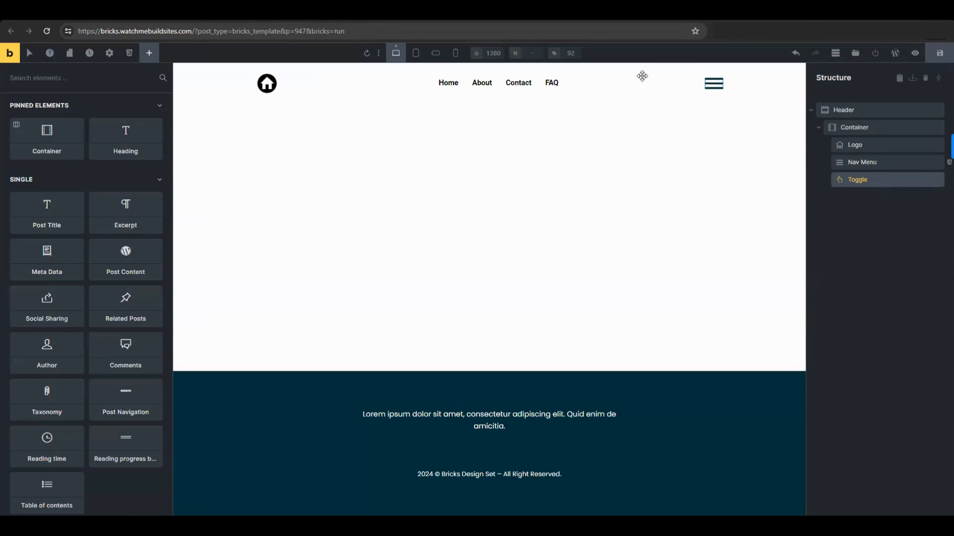
type("off")
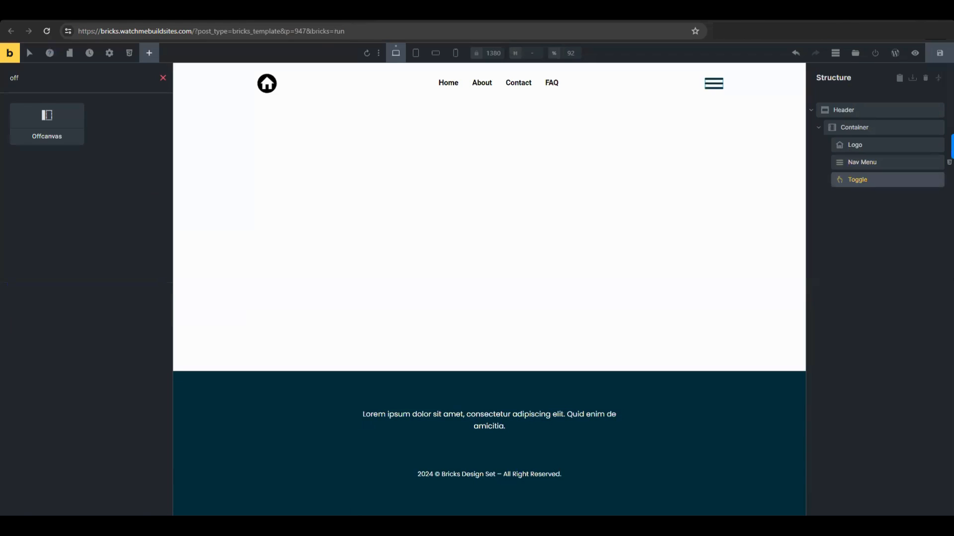
left_click(57, 119)
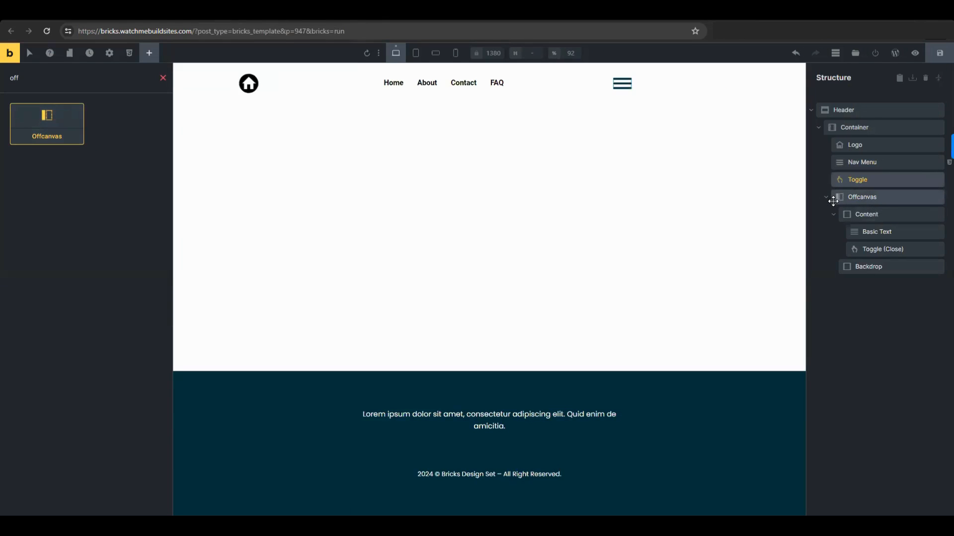
left_click_drag(834, 198, 817, 205)
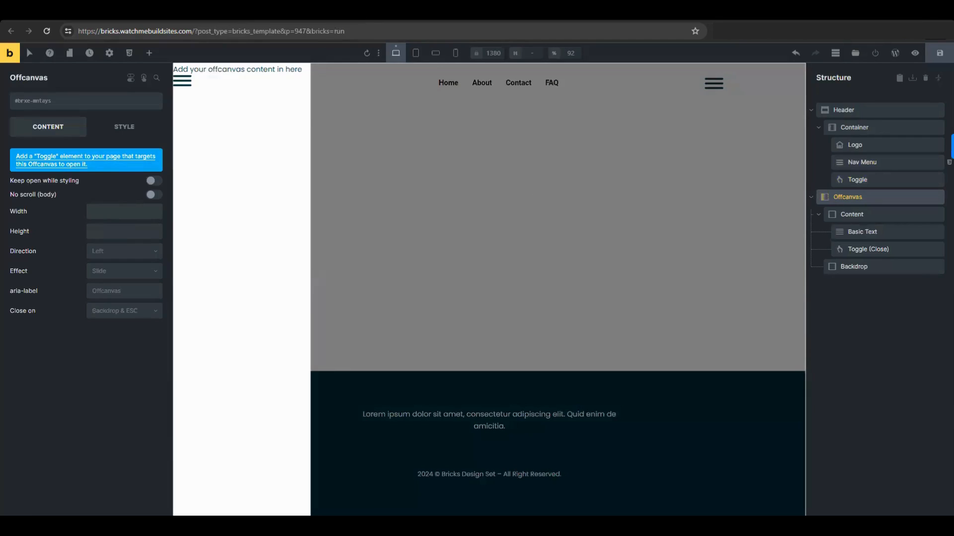
Configure the Offcanvas to stay open while styling, with width 200, height 500 and direction Right
left_click(154, 180)
left_click(129, 212)
type("200")
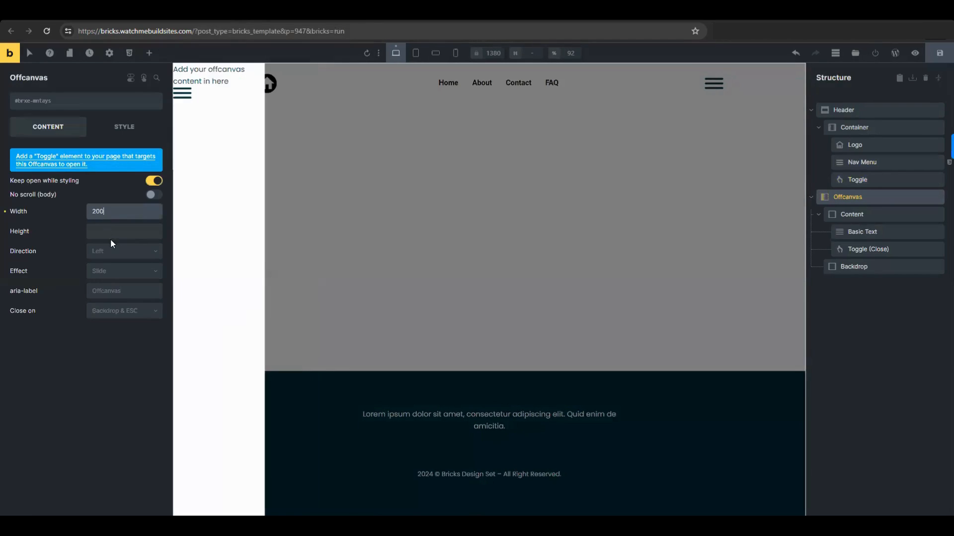
left_click(107, 232)
type("500")
left_click(106, 252)
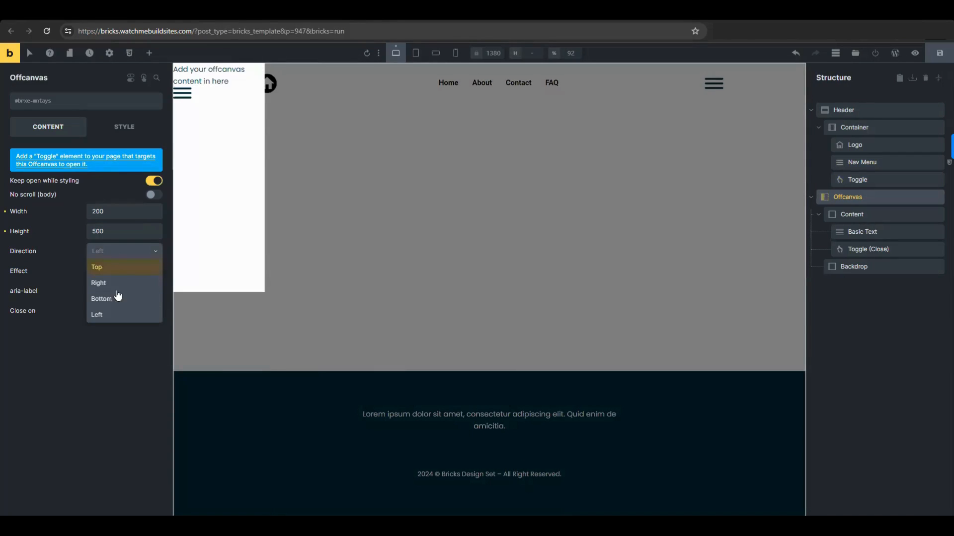
left_click(123, 279)
Add a Block at the start of the Offcanvas content and put a Heading inside it
left_click(149, 55)
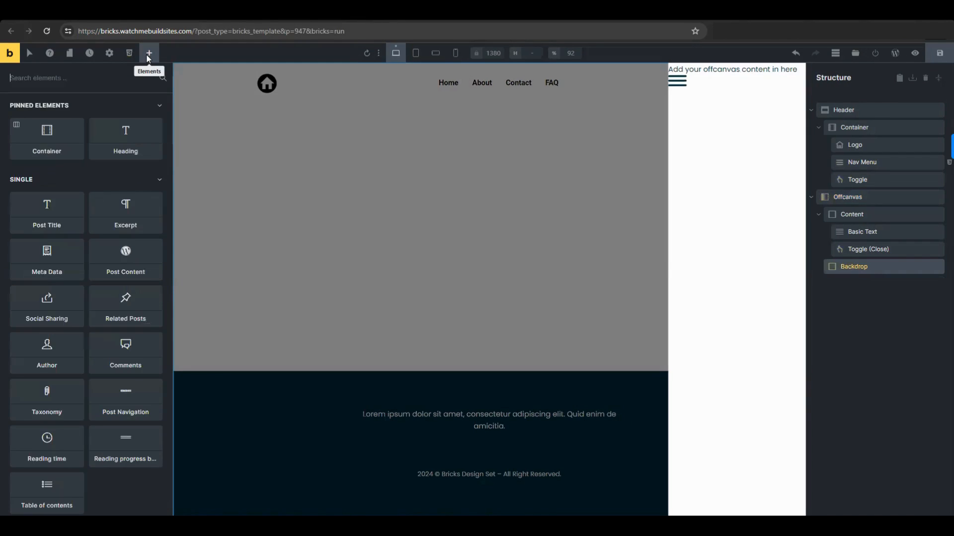
type("block")
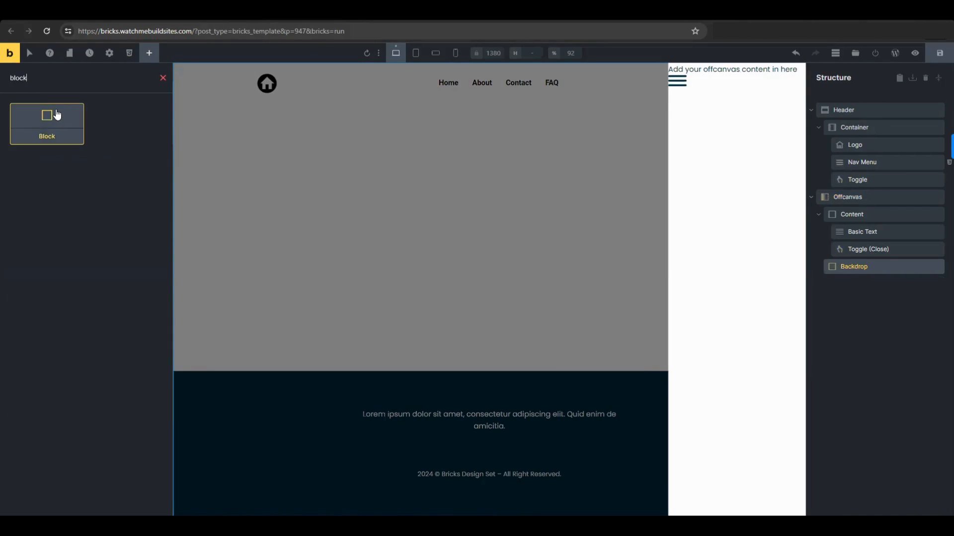
left_click_drag(57, 115, 811, 225)
left_click(149, 53)
type("head")
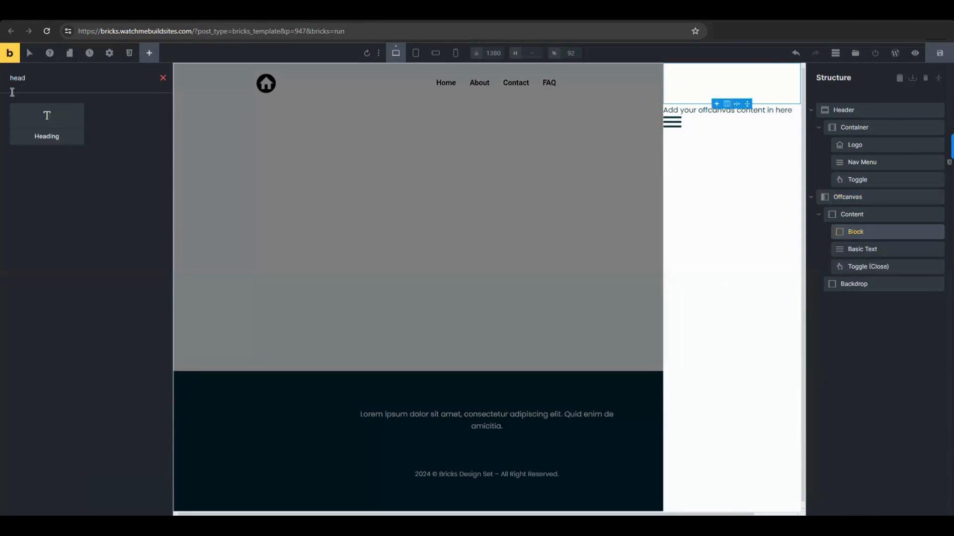
left_click(35, 117)
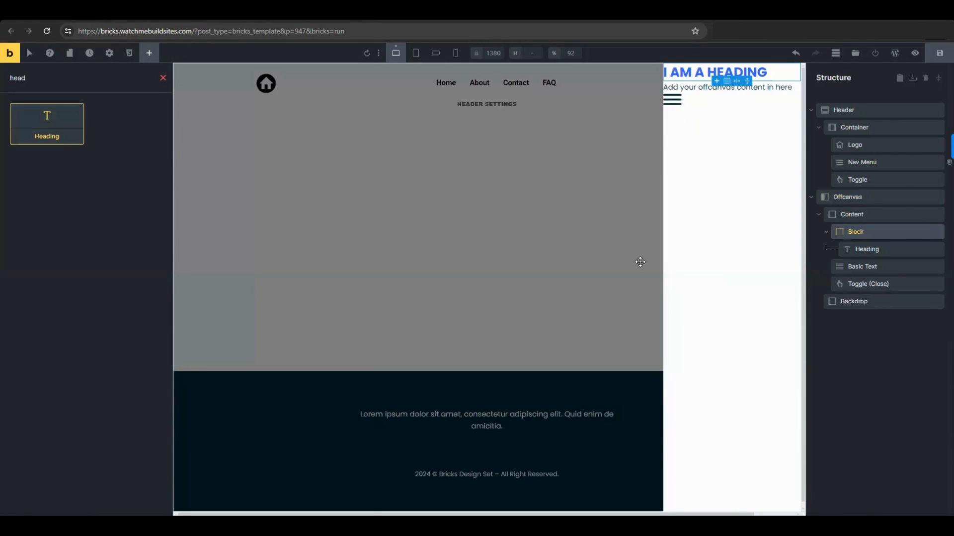
Add a Nav Menu to the Block and place the Basic Text between the Heading and the Nav Menu
left_click(883, 234)
left_click(149, 53)
type("nav")
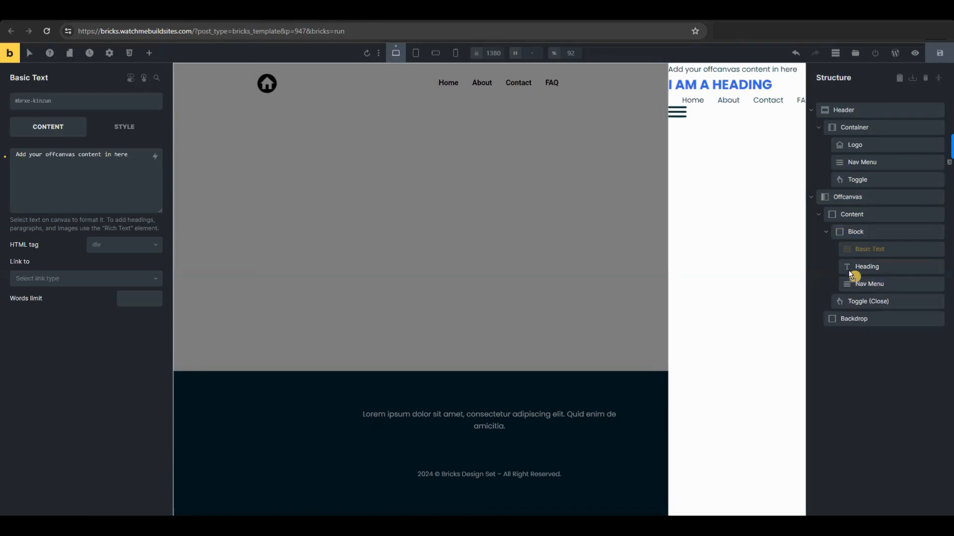
left_click_drag(851, 275, 859, 268)
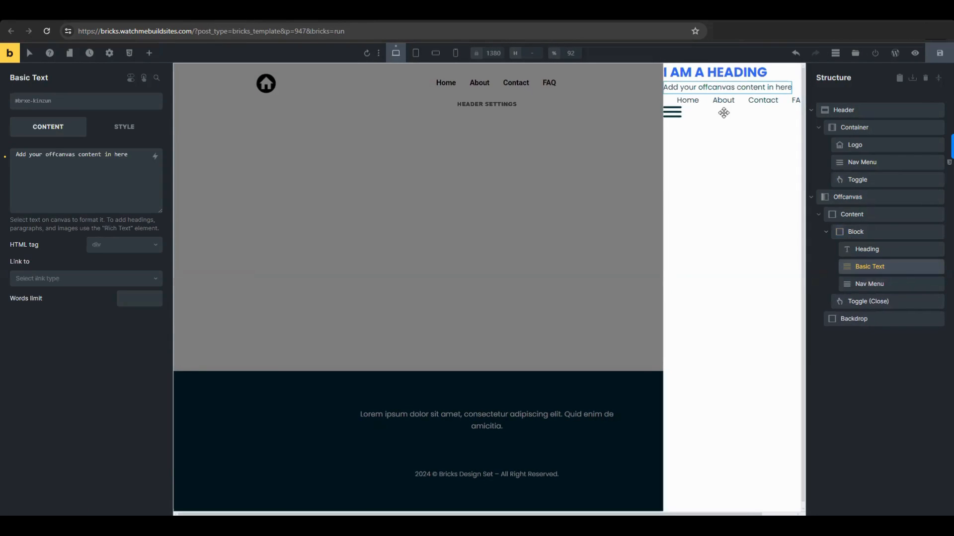
left_click(874, 284)
Set the Offcanvas Content's padding to 50 at the top and 20 on the left and right
left_click(909, 217)
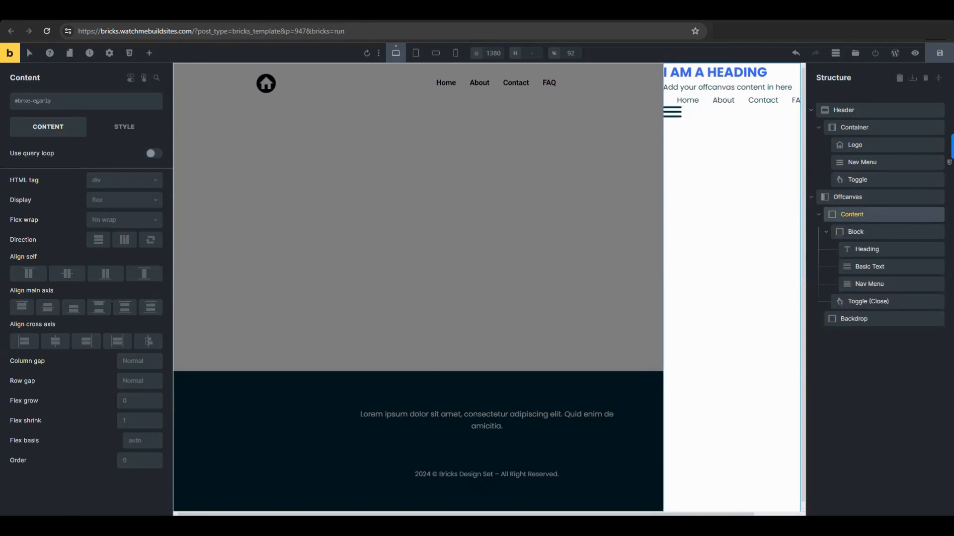
left_click(125, 127)
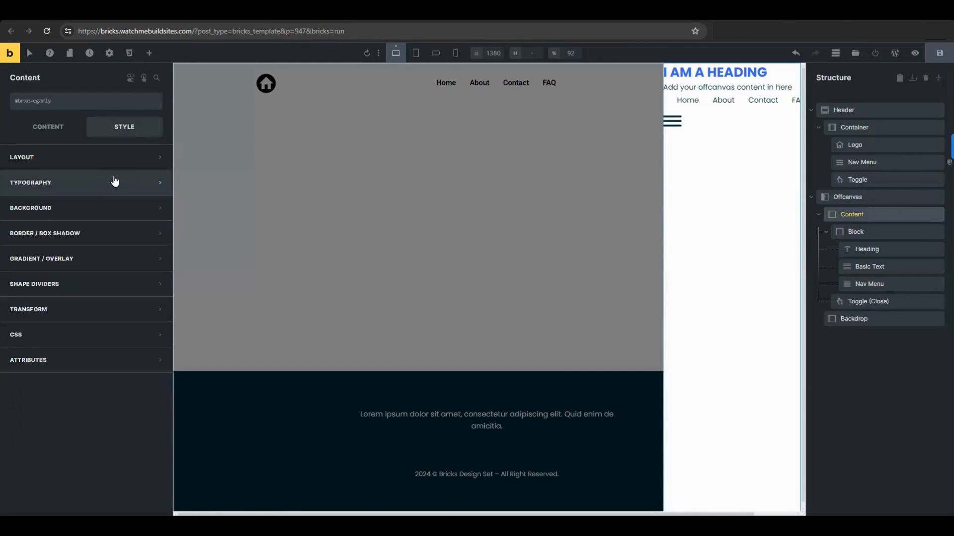
left_click(99, 157)
left_click(99, 280)
type("5")
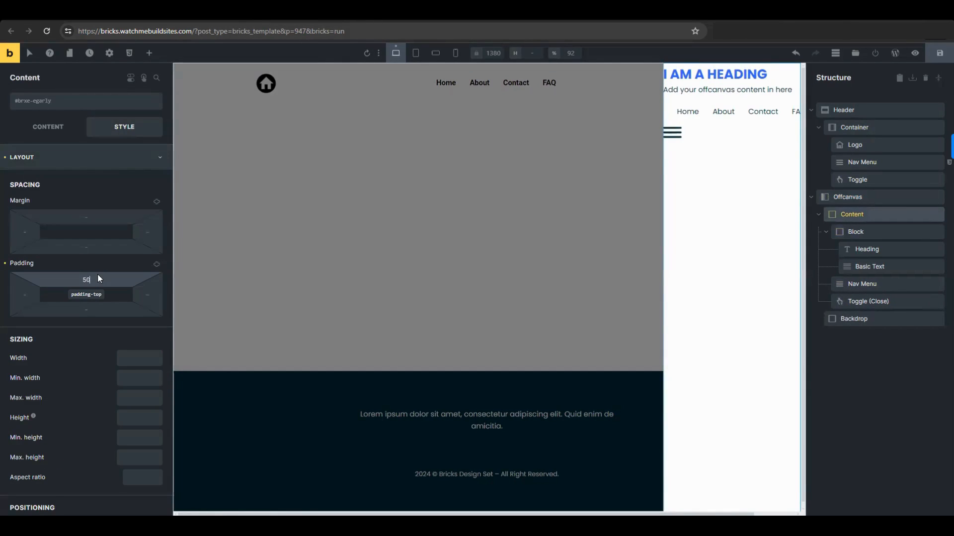
type("0")
left_click(33, 298)
type("20")
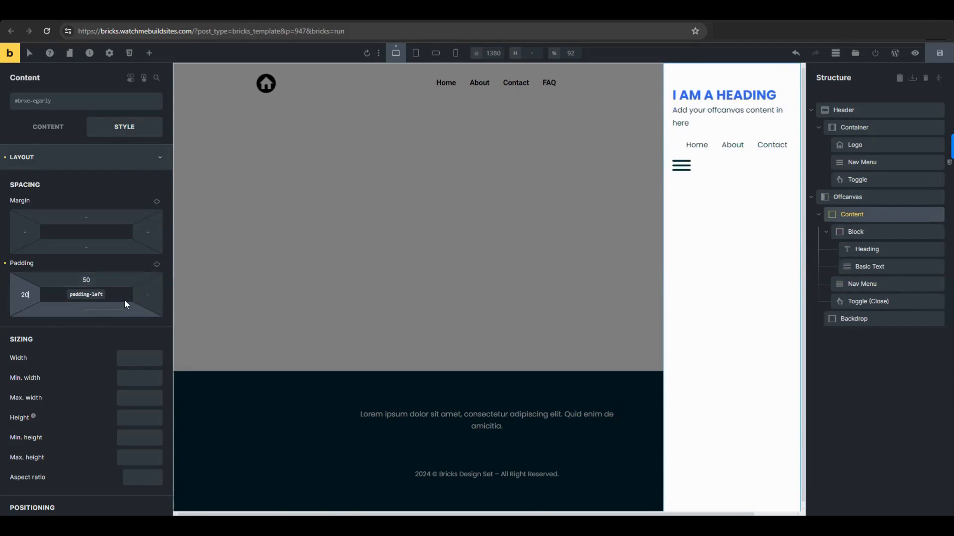
left_click(154, 293)
type("20")
Style the Offcanvas Nav Menu's text in Roboto, all uppercase, with a font size of 2rem
left_click(765, 144)
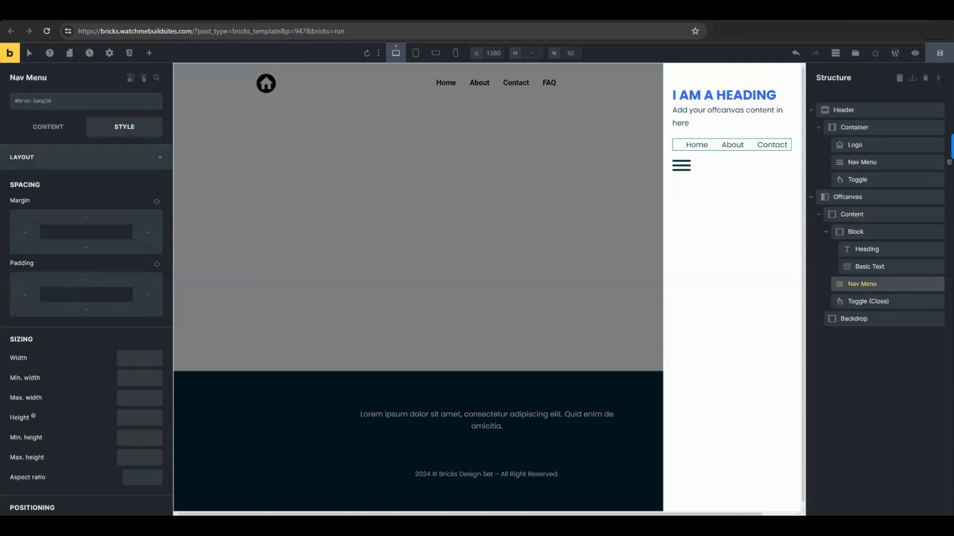
left_click(49, 325)
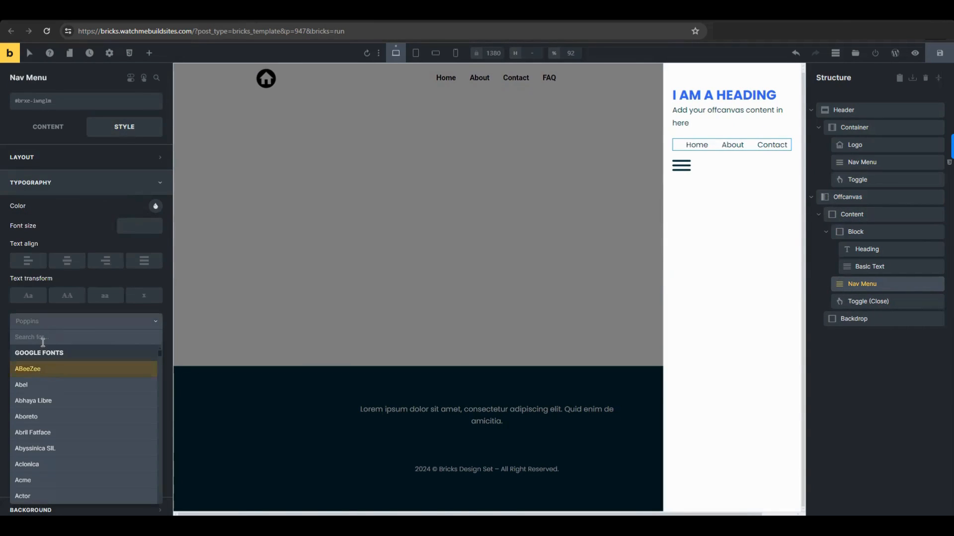
type("robo")
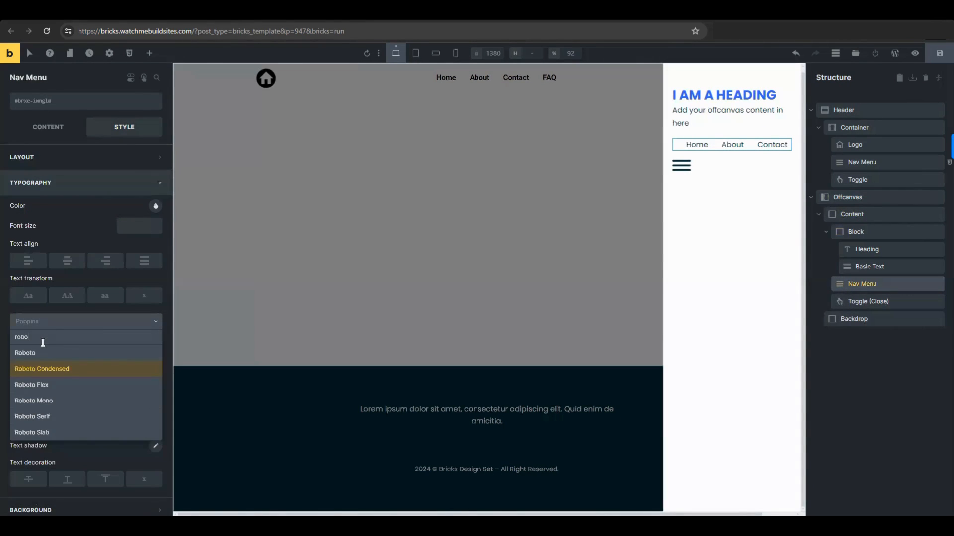
left_click(69, 361)
left_click(67, 296)
left_click(123, 225)
type("2rem")
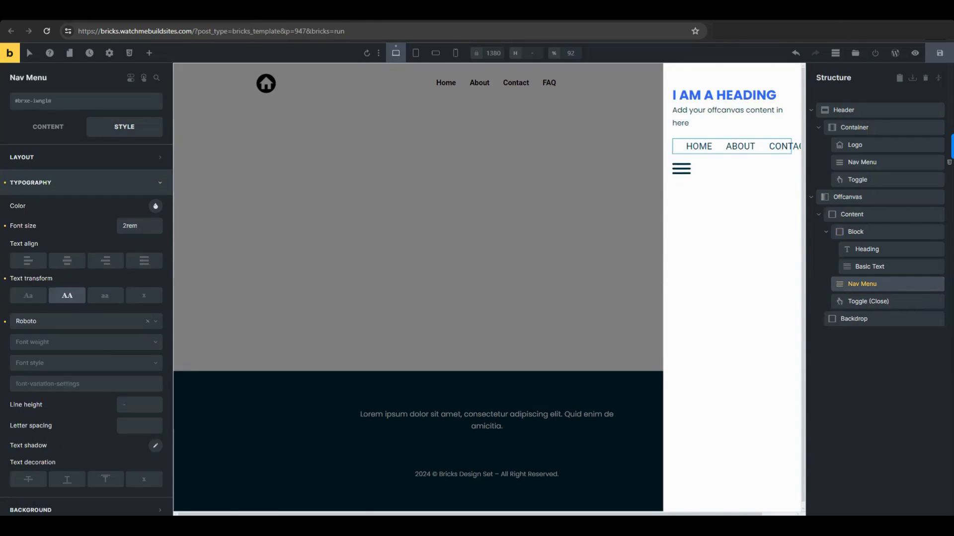
left_click(107, 183)
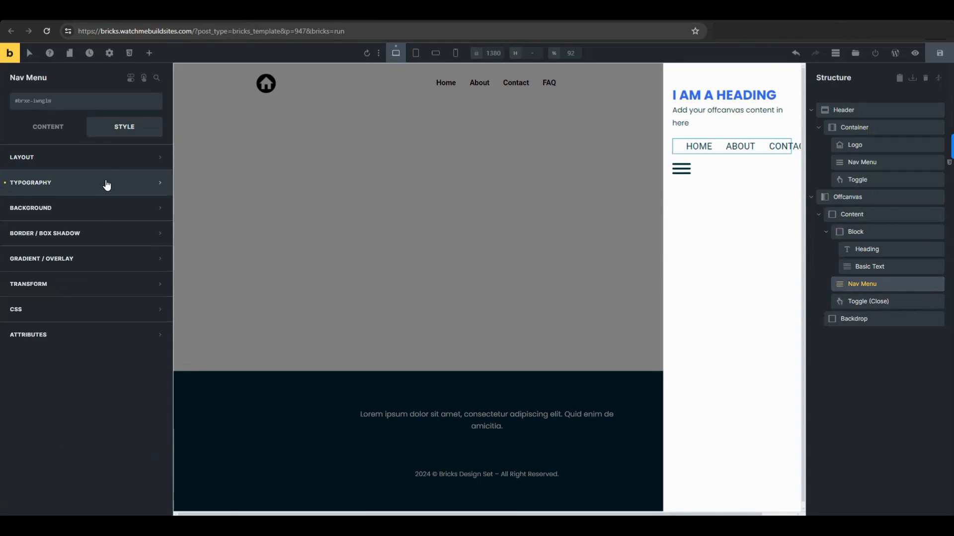
Stack the Offcanvas Nav Menu items vertically and set the menu's left margin to -30
left_click(48, 127)
left_click(98, 202)
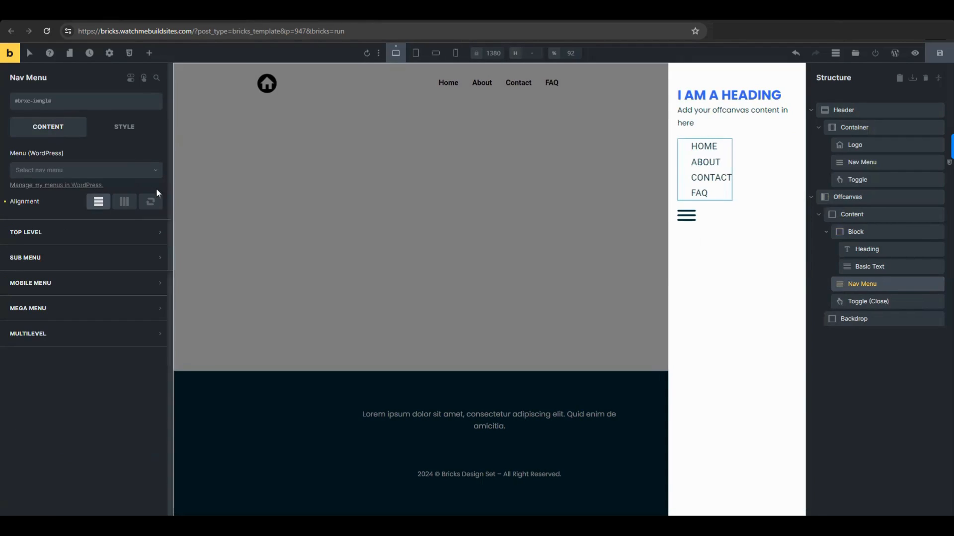
left_click(130, 130)
left_click(64, 160)
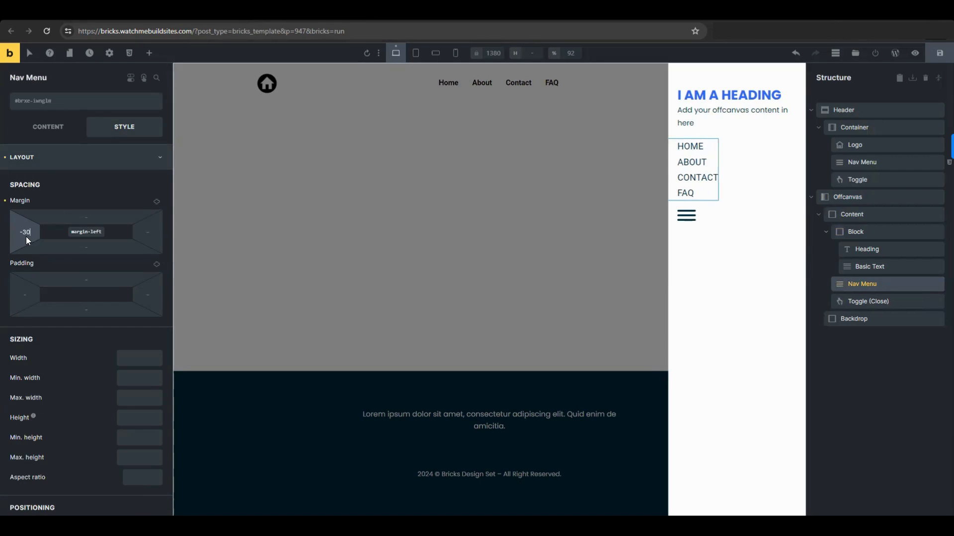
Give the Toggle (Close) element the X close icon from the Themify library
left_click(869, 302)
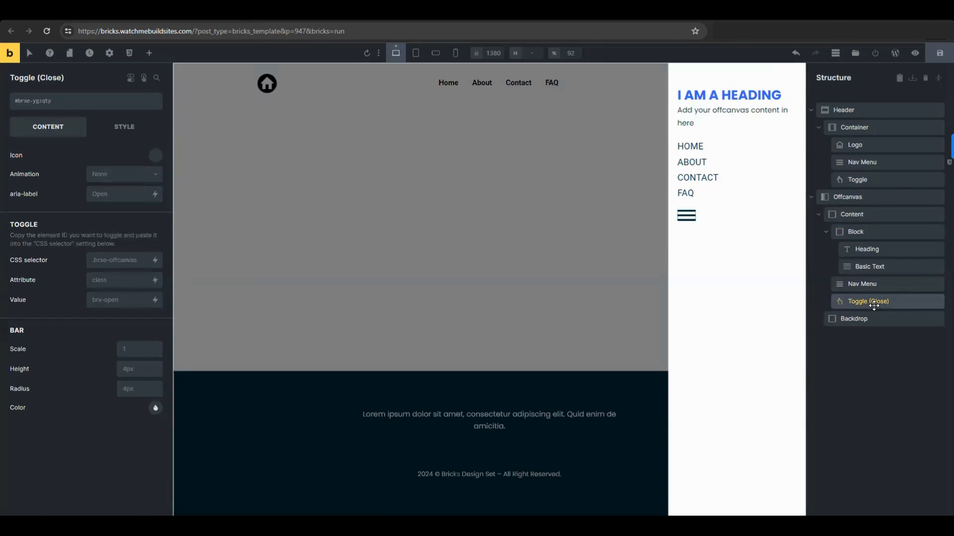
left_click(156, 158)
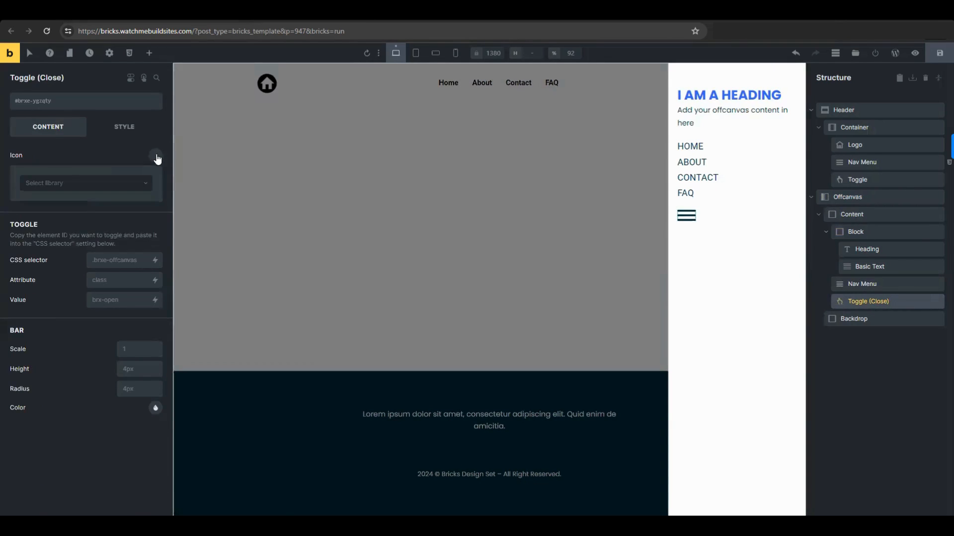
left_click(147, 184)
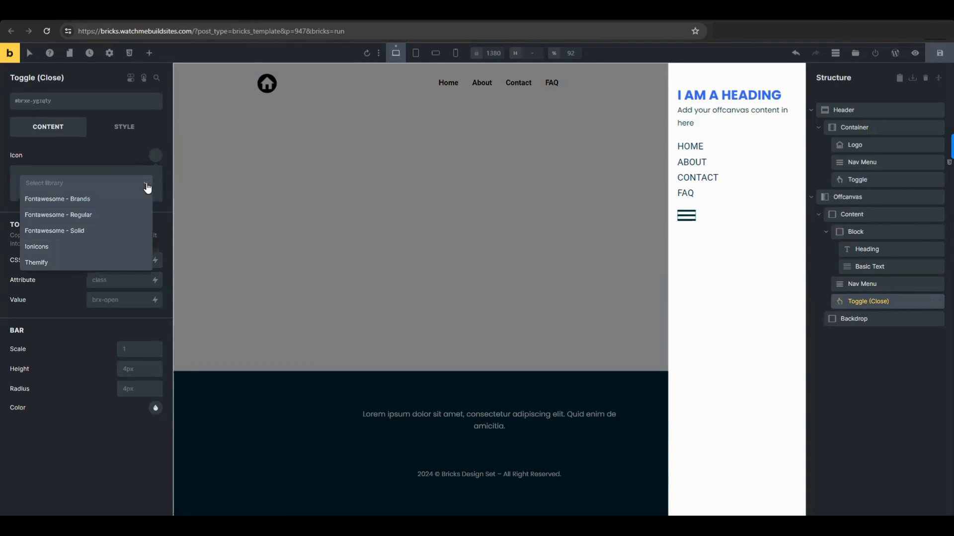
left_click(70, 268)
left_click(59, 207)
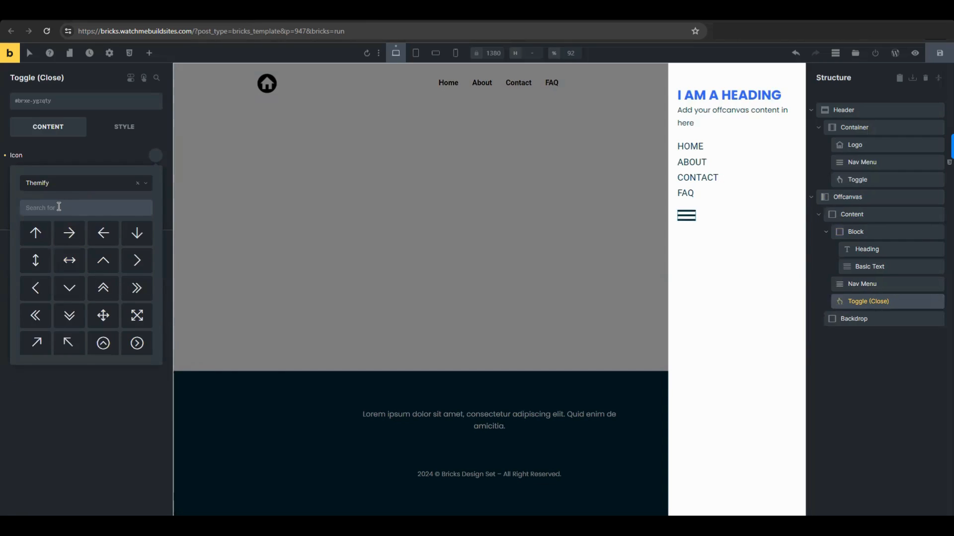
type("clo")
left_click(36, 233)
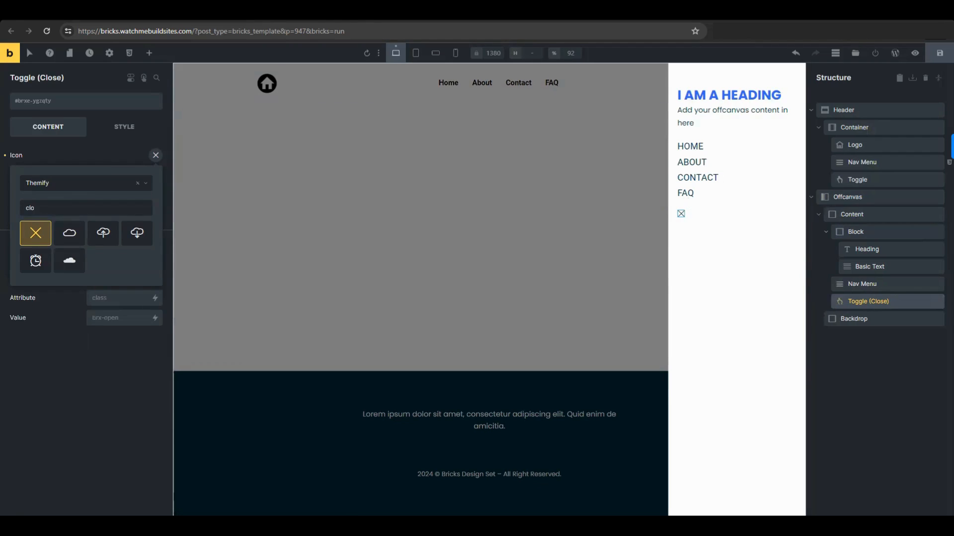
Copy the Offcanvas element's ID and set it as the CSS selector of the header's Toggle (#brxe-mntays)
left_click(840, 197)
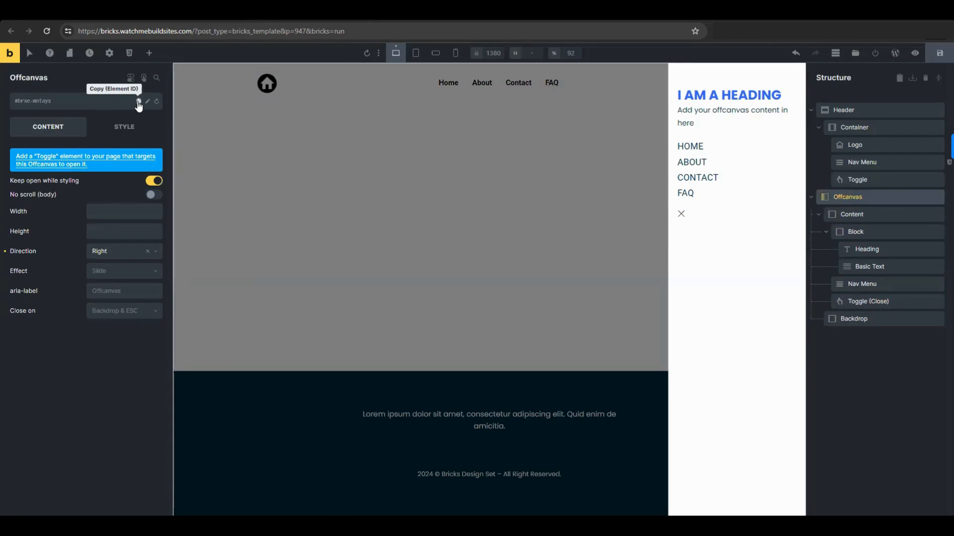
left_click(139, 102)
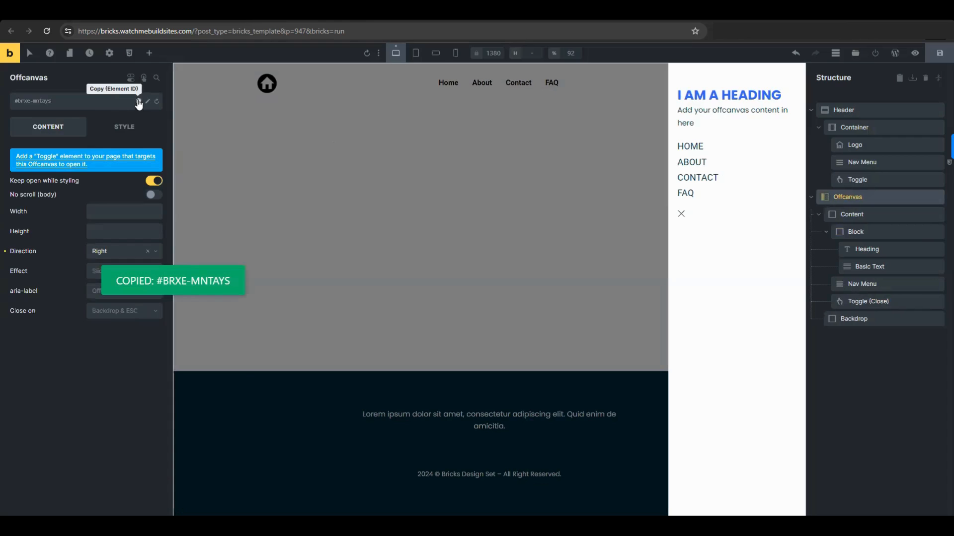
left_click(868, 177)
left_click(116, 278)
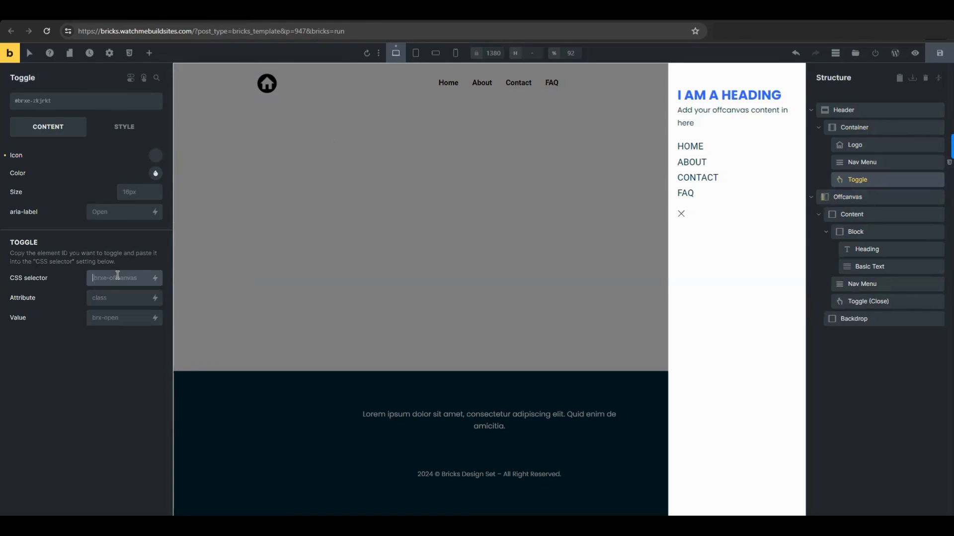
key("ctrl+v")
left_click(70, 345)
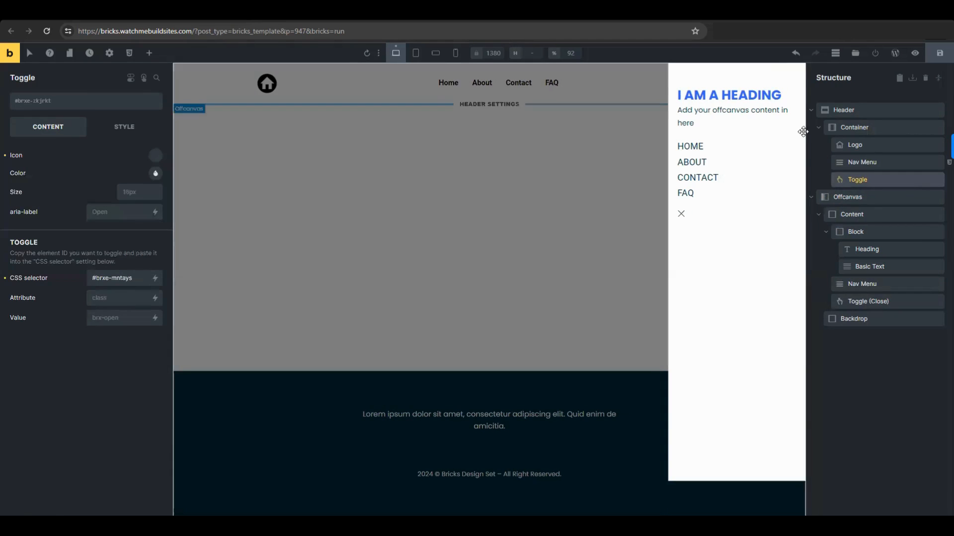
Turn off Keep open while styling for the Offcanvas and preview the header template on the front end
left_click(855, 197)
left_click(152, 181)
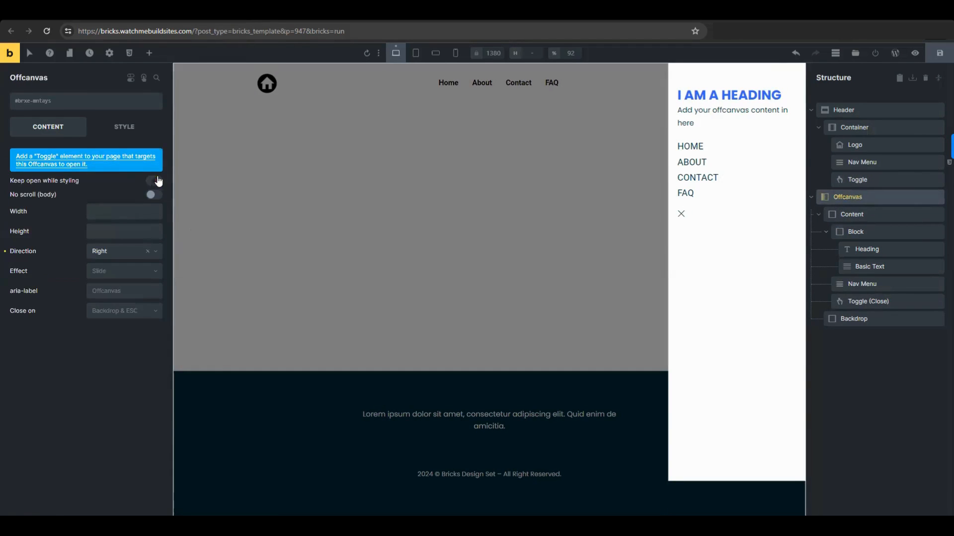
left_click(921, 58)
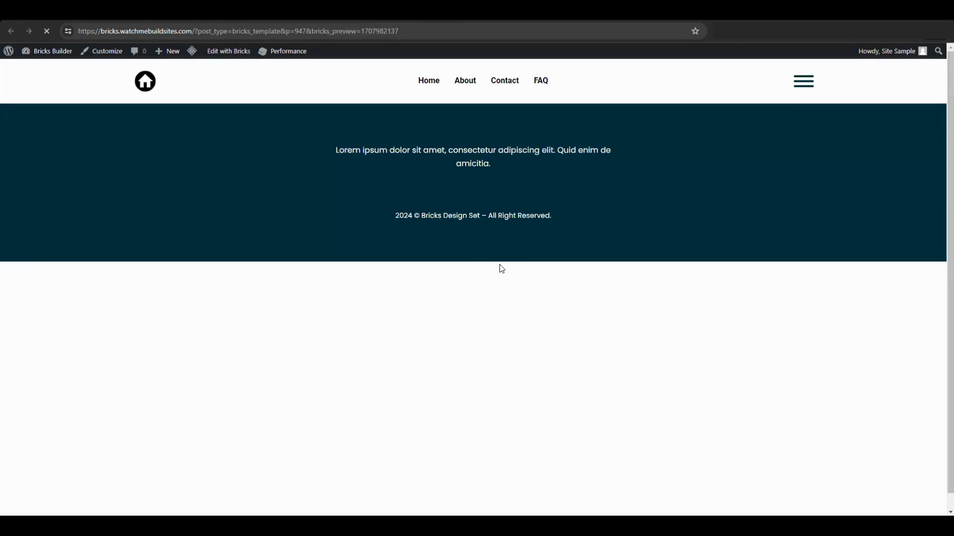
Test the offcanvas menu in the preview by opening it with the hamburger toggle and closing it with the X, twice
left_click(809, 85)
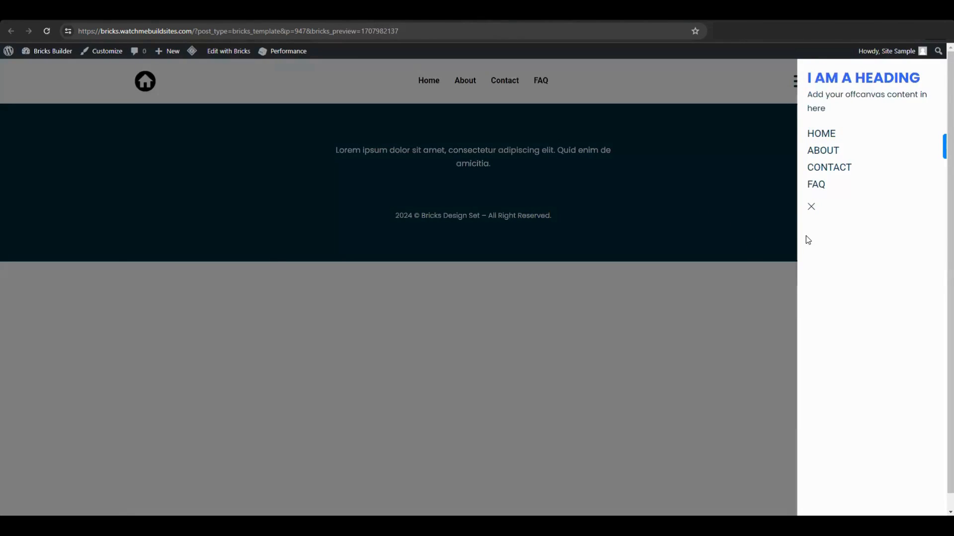
left_click(811, 207)
left_click(810, 86)
left_click(811, 207)
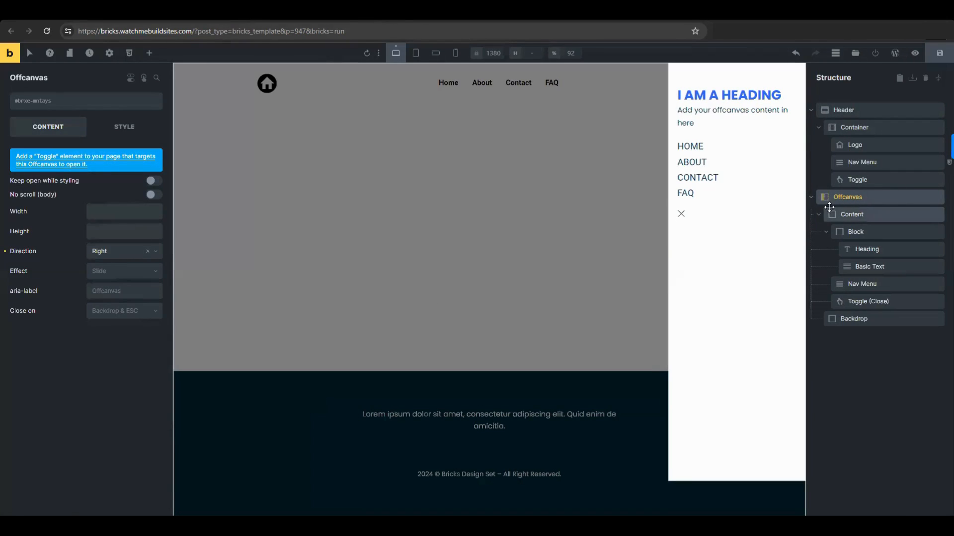
right_click(839, 197)
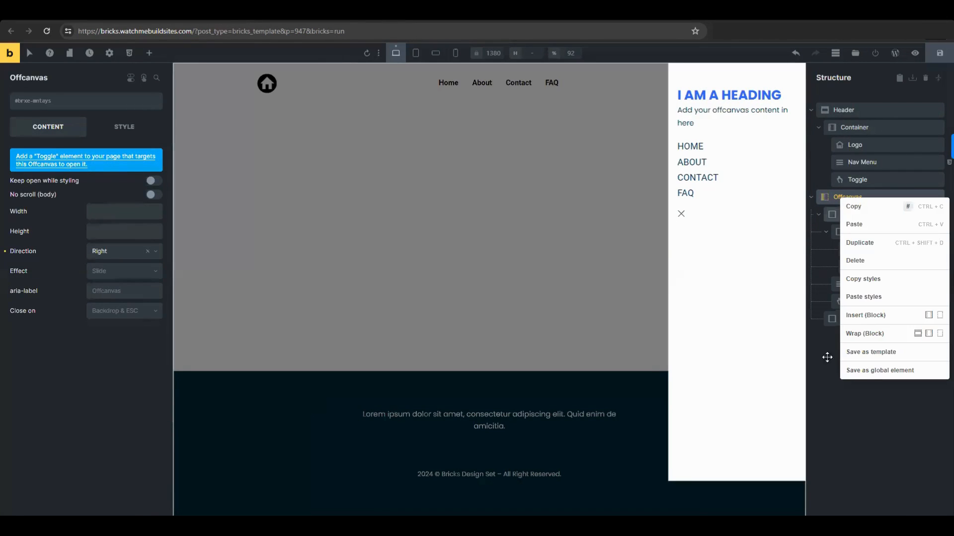
left_click(831, 361)
right_click(827, 198)
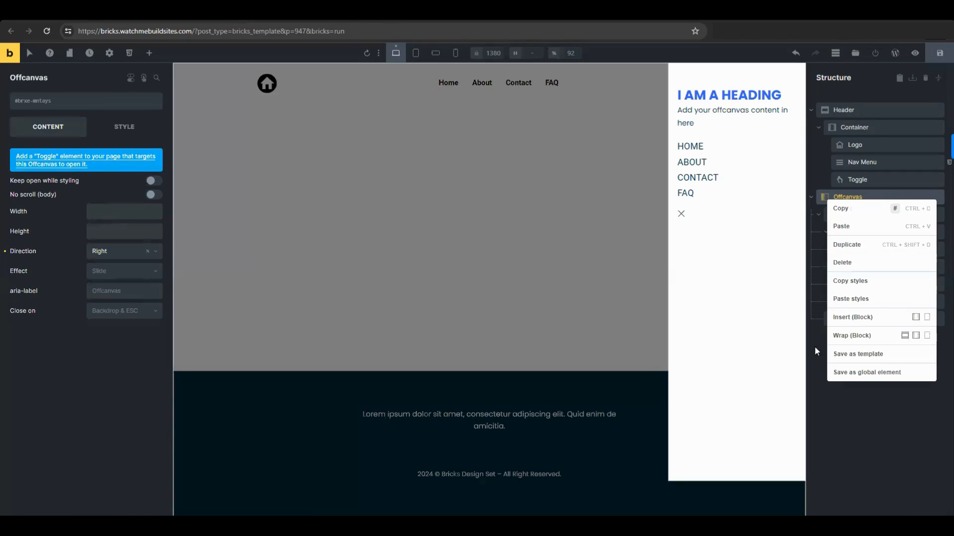
left_click(846, 212)
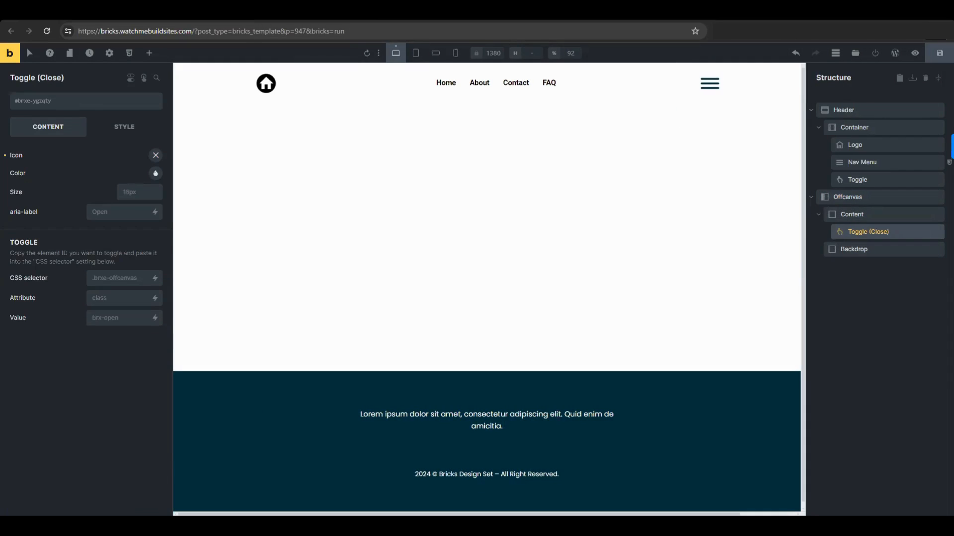
Add two Blocks above the Toggle (Close) in the Offcanvas Content and keep the Offcanvas open while styling
left_click(127, 80)
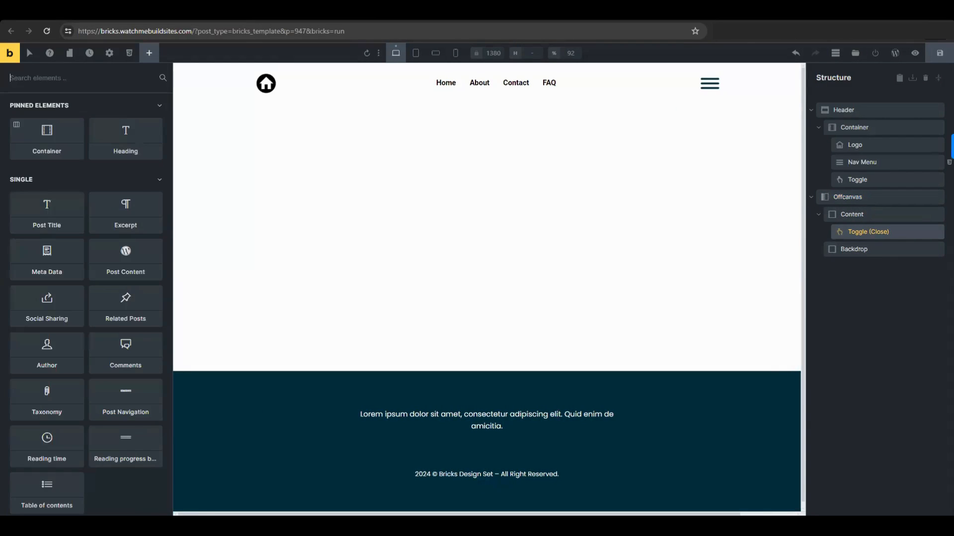
type("block")
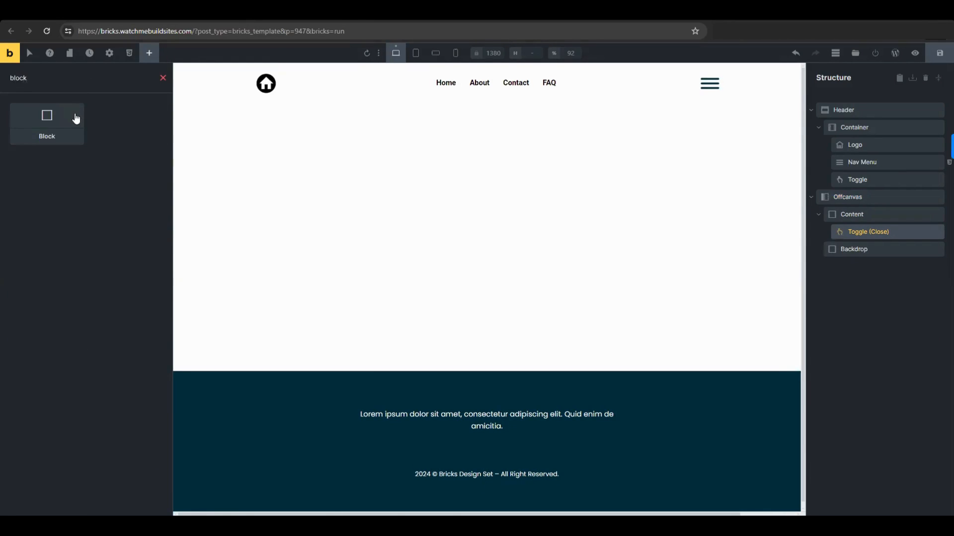
left_click_drag(74, 117, 860, 240)
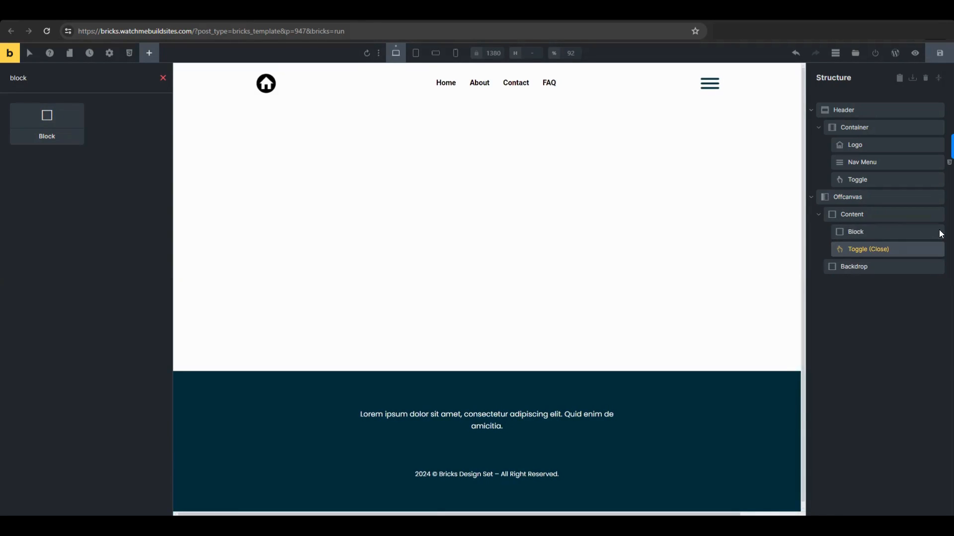
right_click(866, 232)
left_click(858, 277)
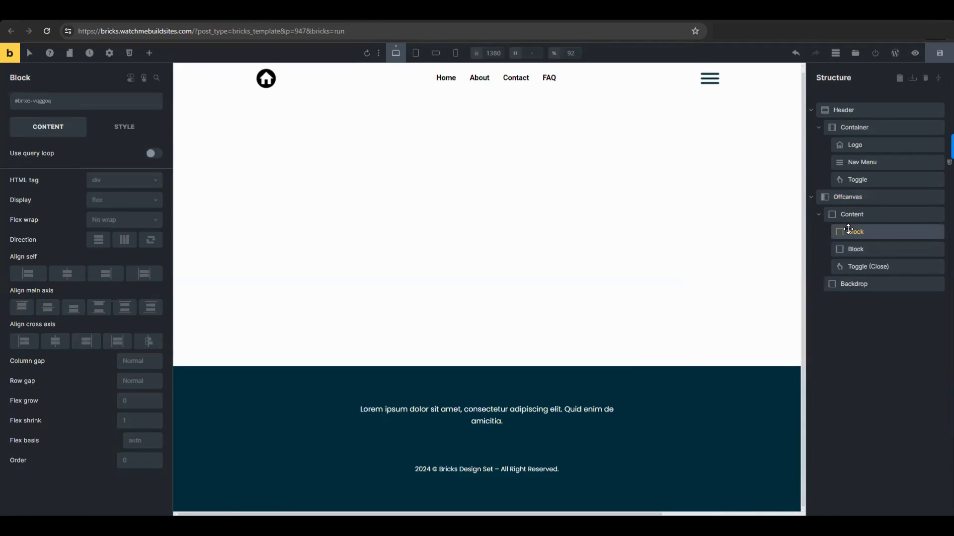
left_click(838, 197)
left_click(153, 181)
Add a Heading and a Basic Text element to the first Block of the Offcanvas Content
left_click(855, 231)
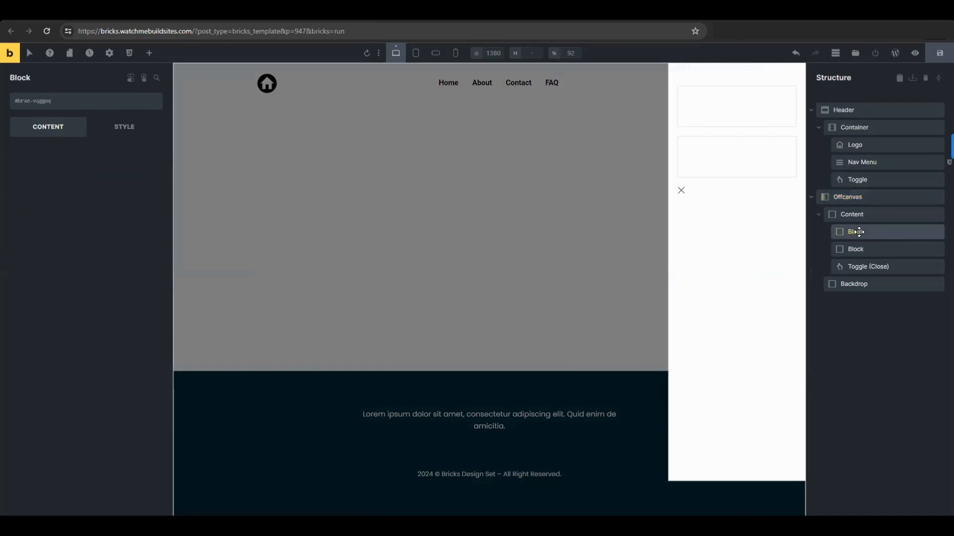
left_click(147, 78)
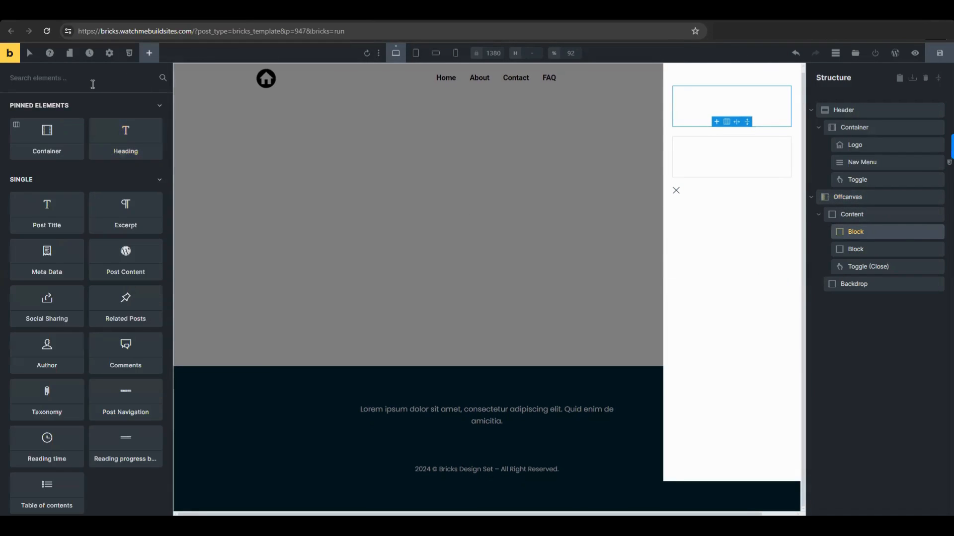
type("hea")
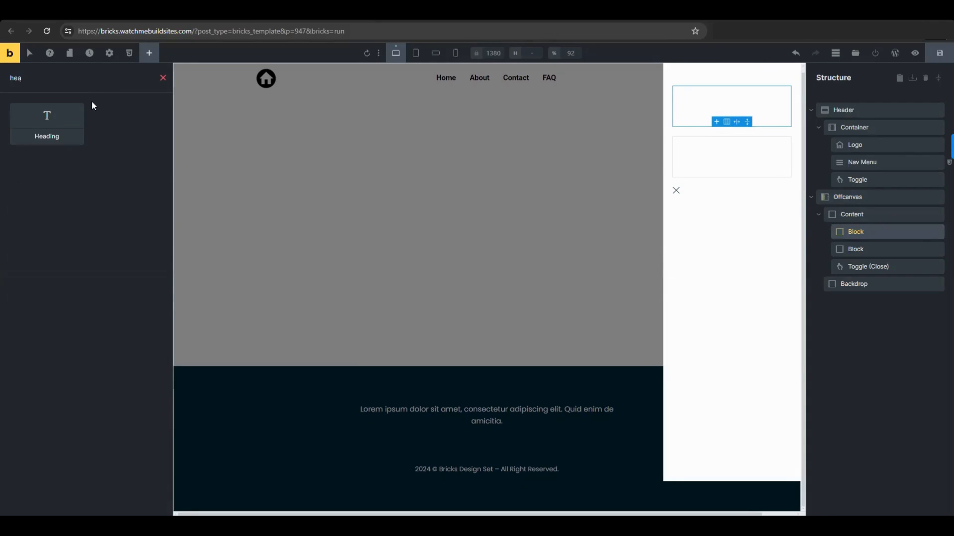
left_click(45, 121)
double_click(45, 83)
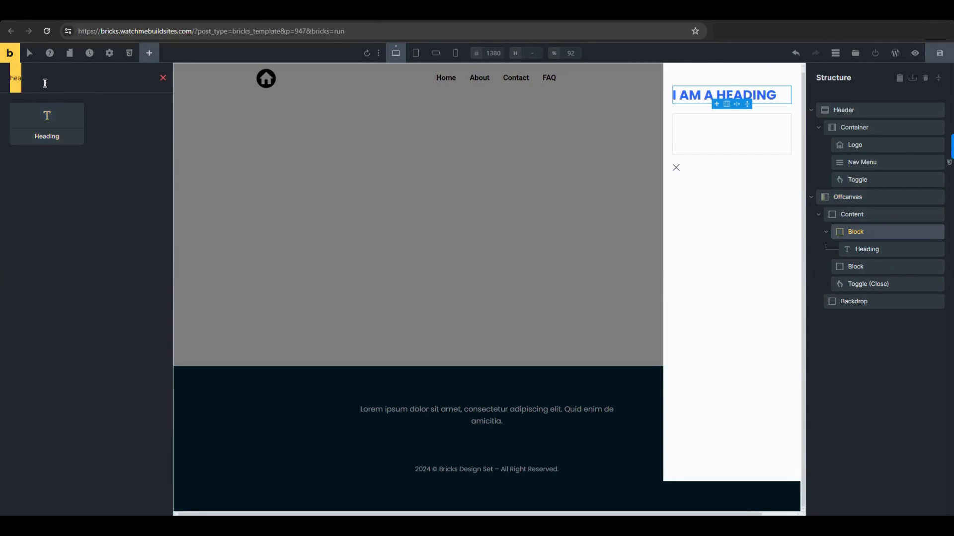
type("tex")
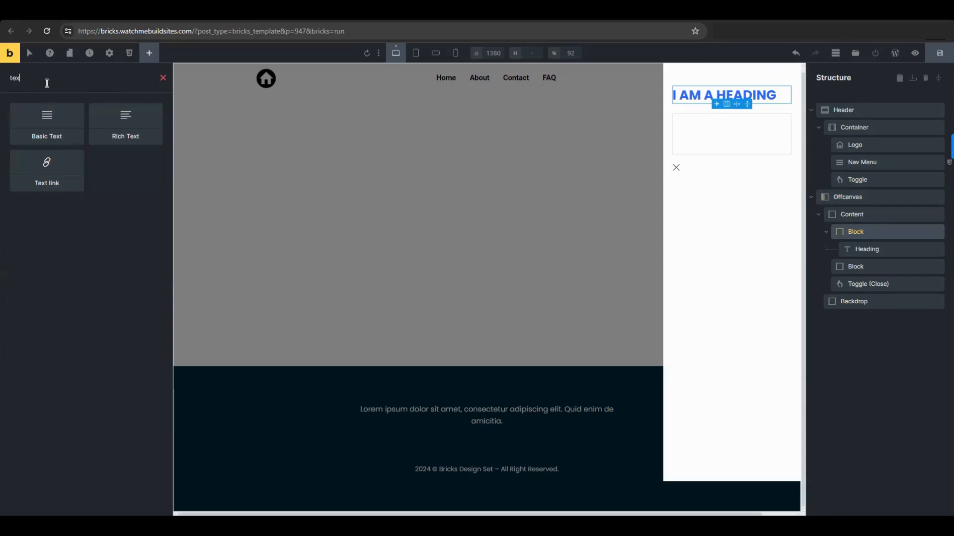
left_click(47, 124)
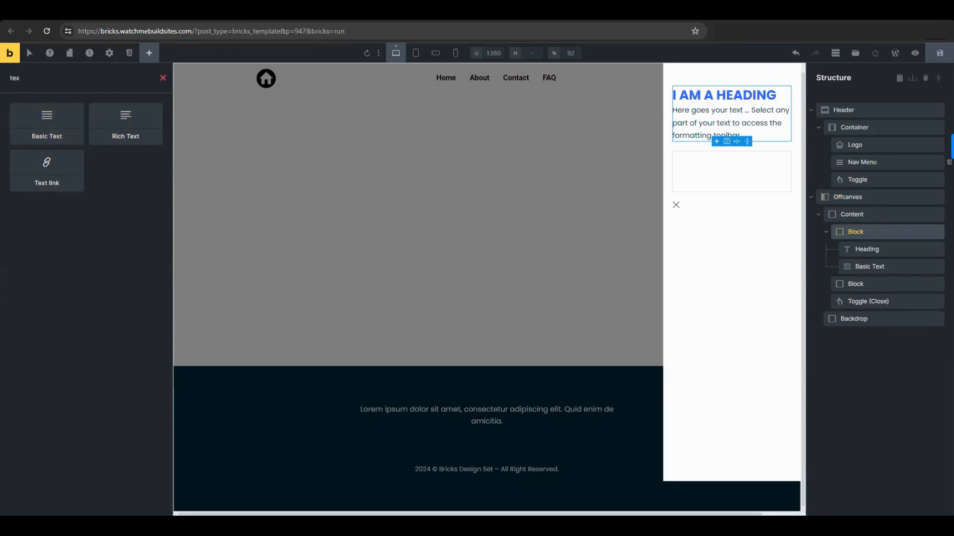
Add a Form element to the second Block of the Offcanvas Content and show its settings
left_click(872, 284)
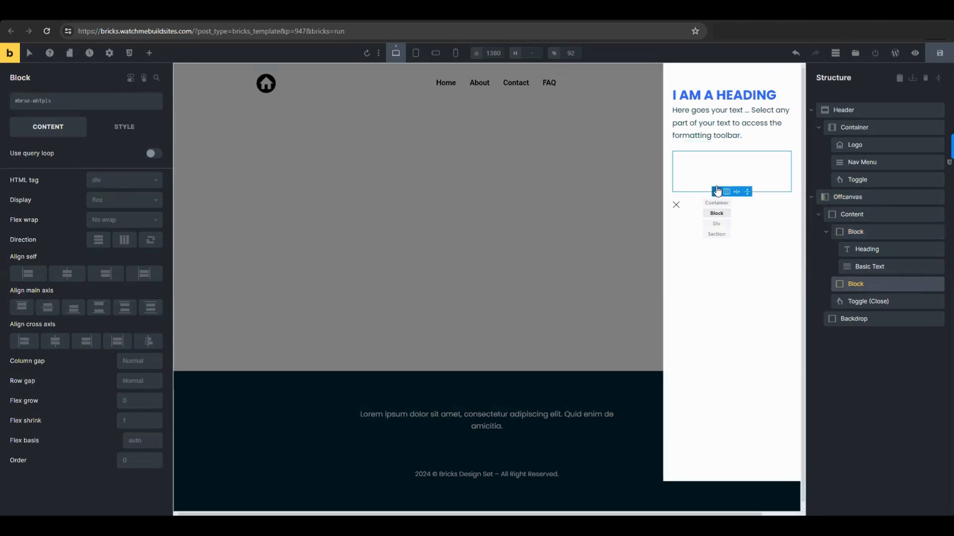
left_click(155, 53)
type("form")
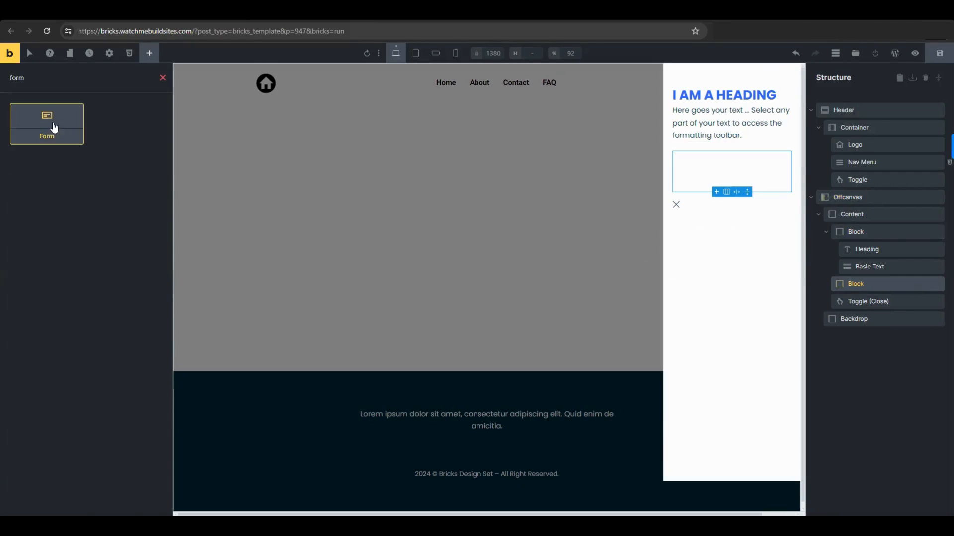
left_click(48, 125)
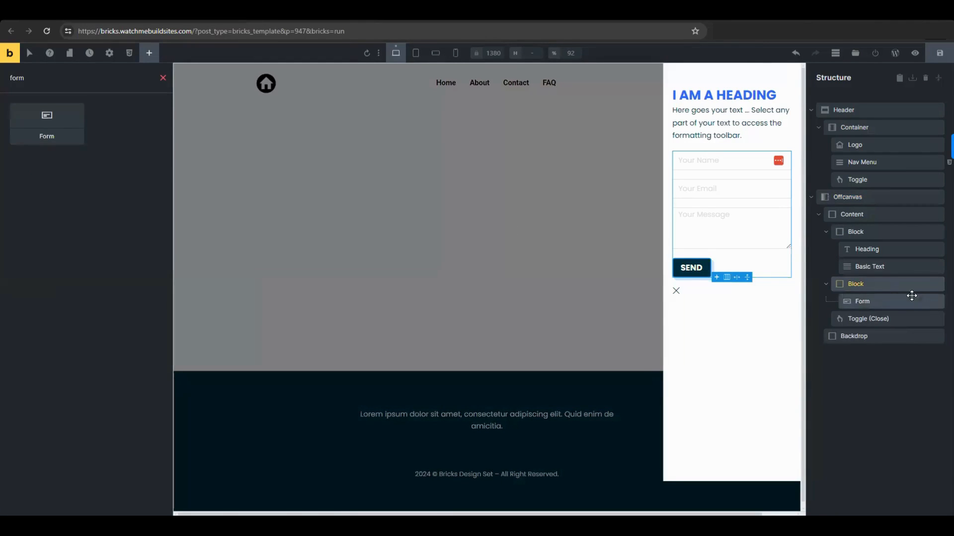
left_click(863, 305)
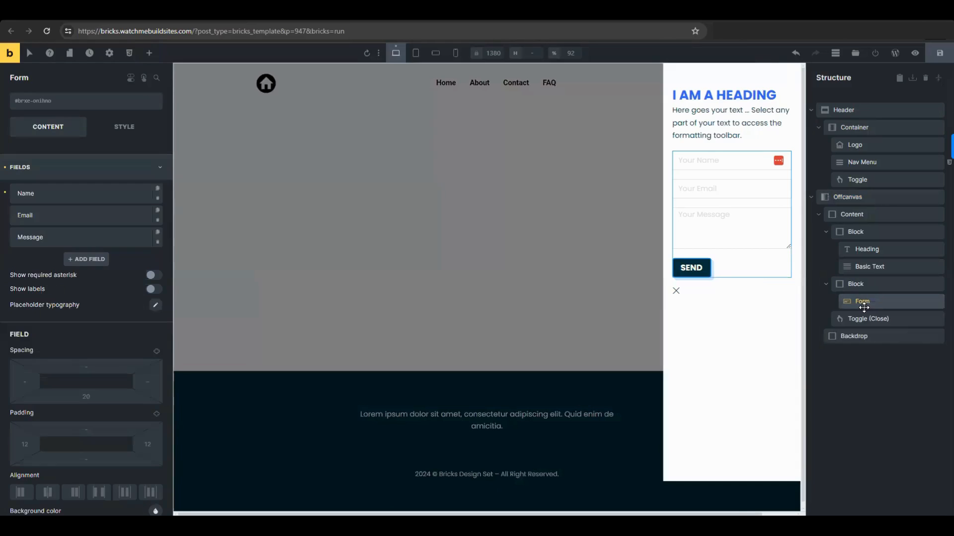
Set the offcanvas Heading's text color to white (#ffffff)
left_click(863, 215)
left_click(870, 248)
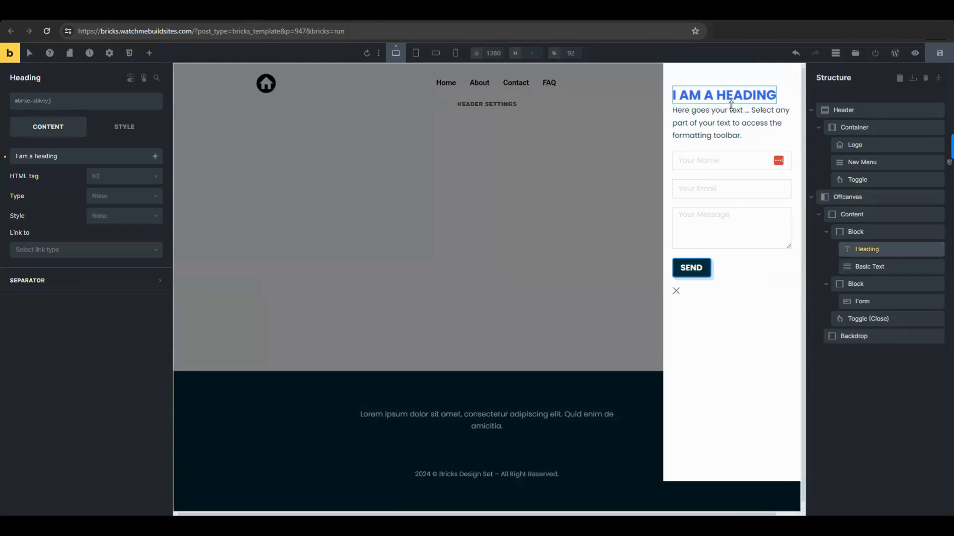
left_click(118, 128)
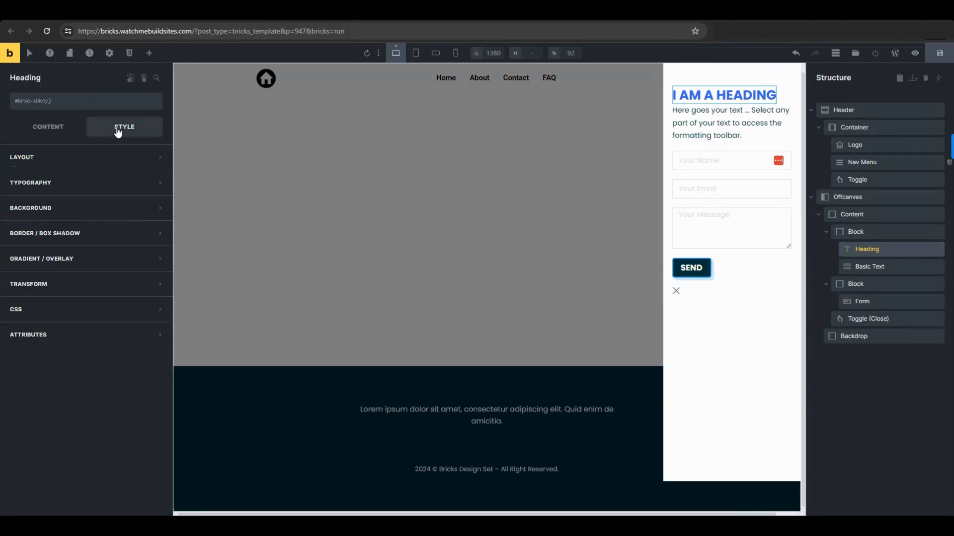
left_click(126, 188)
left_click(154, 207)
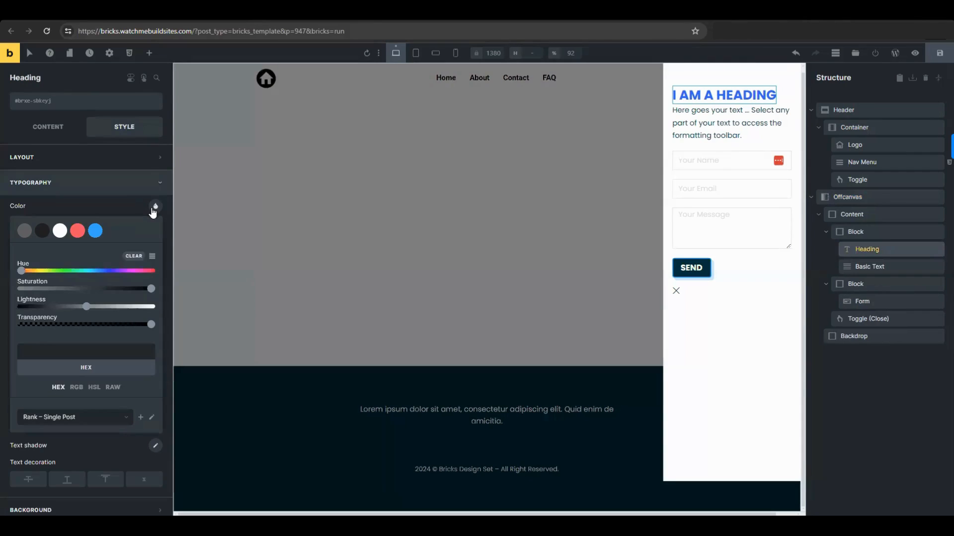
left_click(60, 232)
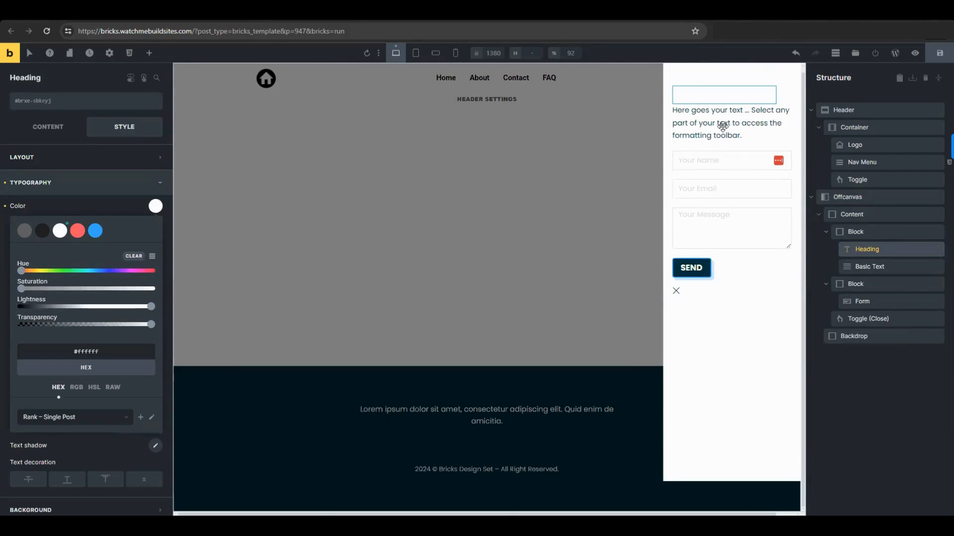
Set the offcanvas Basic Text's color to white (#ffffff)
left_click(722, 127)
left_click(105, 182)
left_click(156, 206)
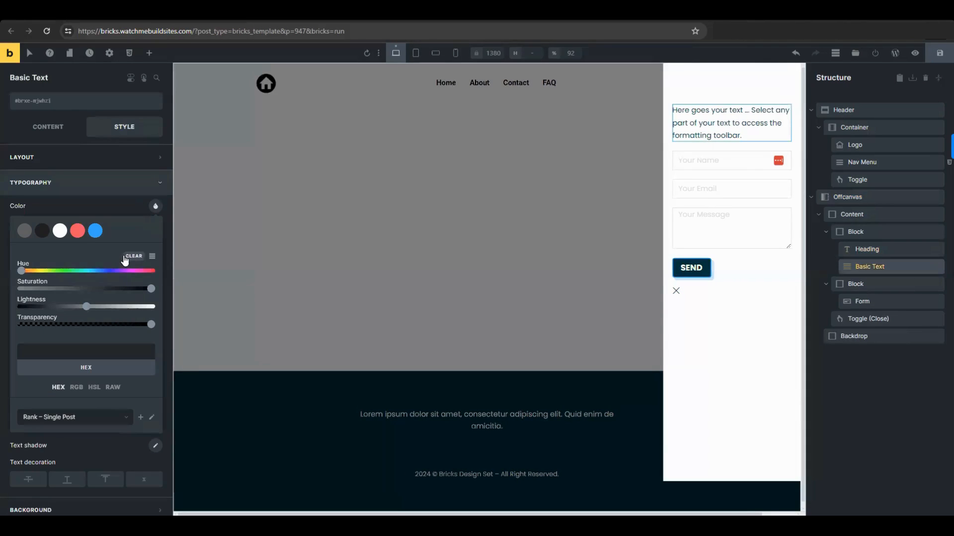
left_click(65, 231)
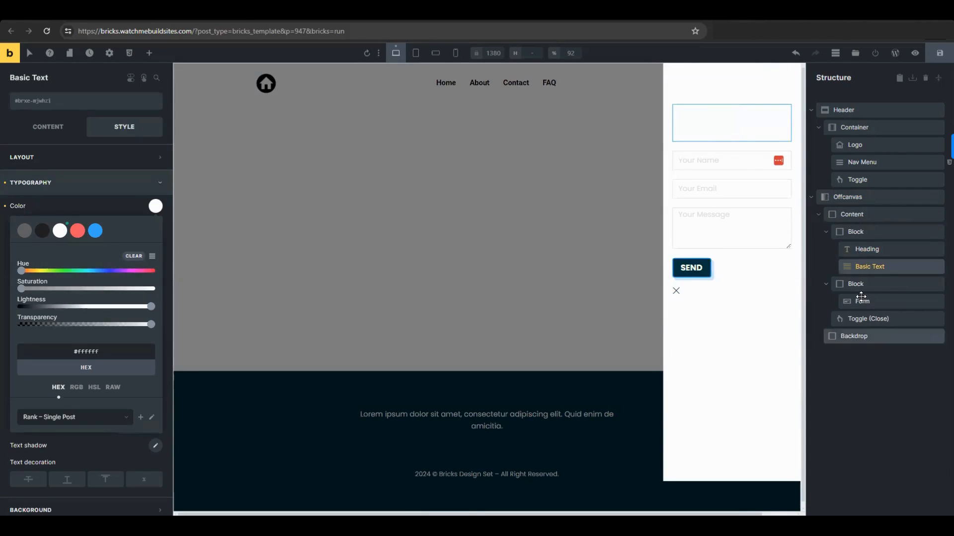
Give the Offcanvas Content a black background color (#000000)
left_click(848, 217)
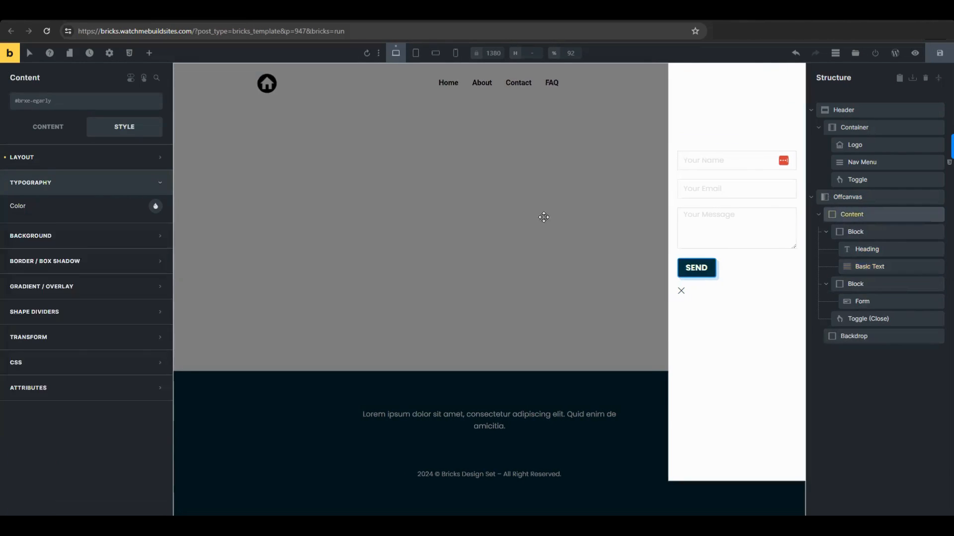
left_click(98, 185)
left_click(100, 207)
left_click(154, 232)
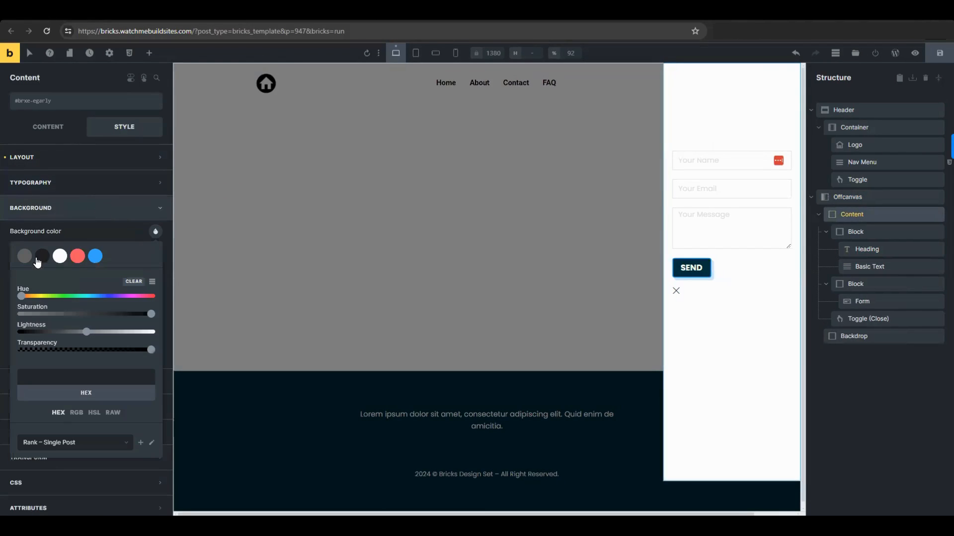
left_click(42, 257)
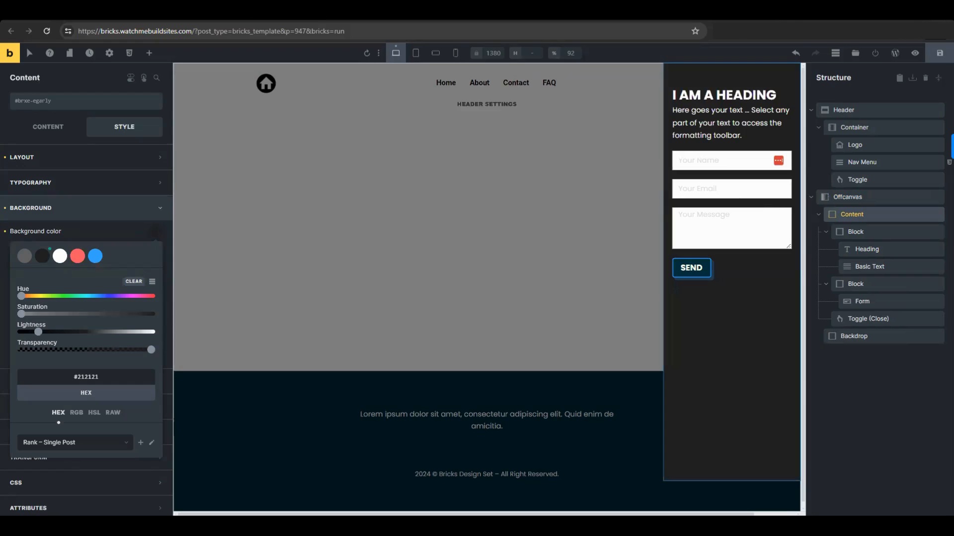
left_click_drag(28, 334, 19, 332)
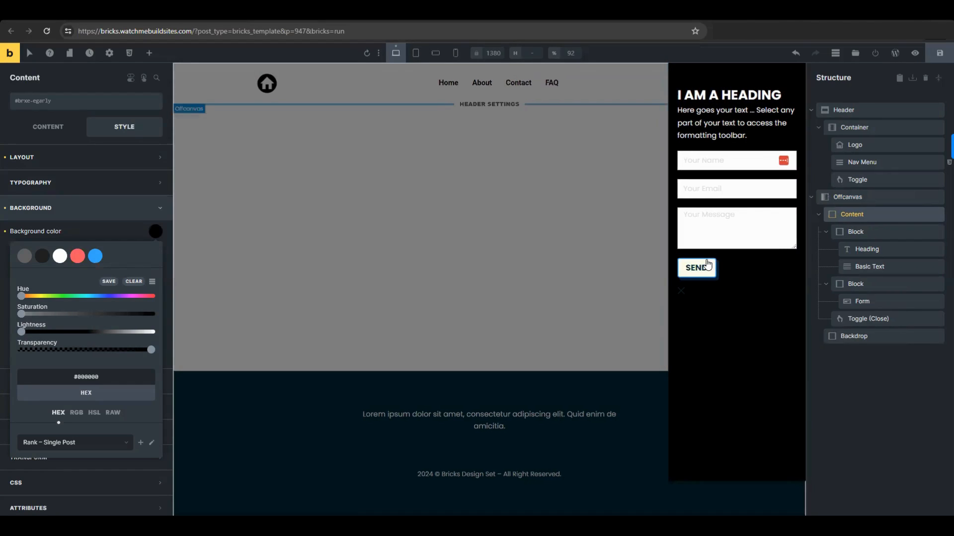
Give the offcanvas form's submit button a blue background color (#35a7ff)
left_click(717, 273)
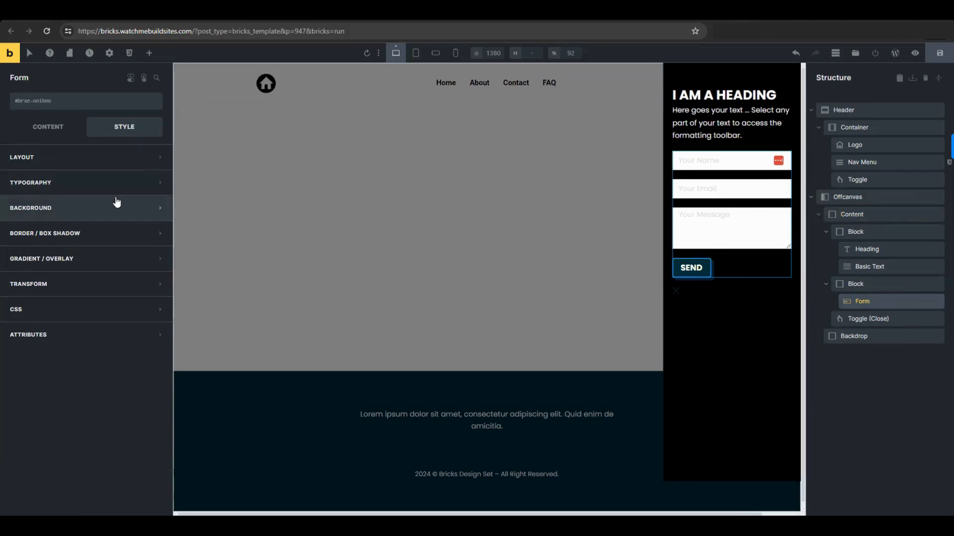
left_click(57, 131)
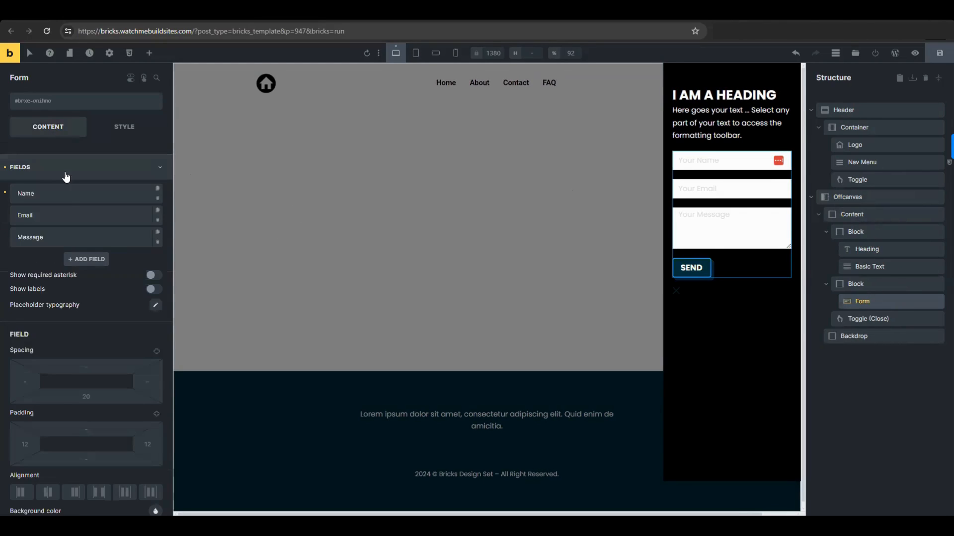
left_click(103, 168)
left_click(103, 193)
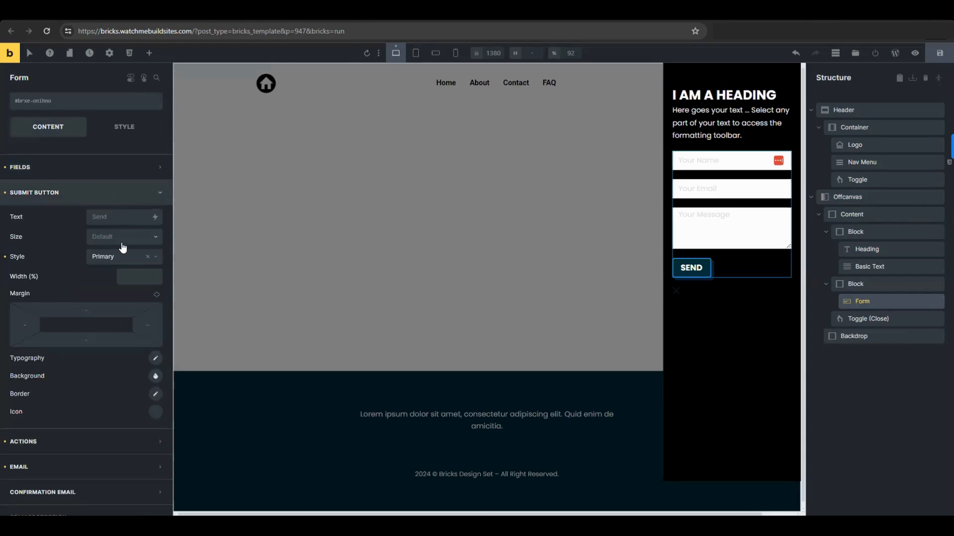
left_click(155, 376)
left_click(95, 402)
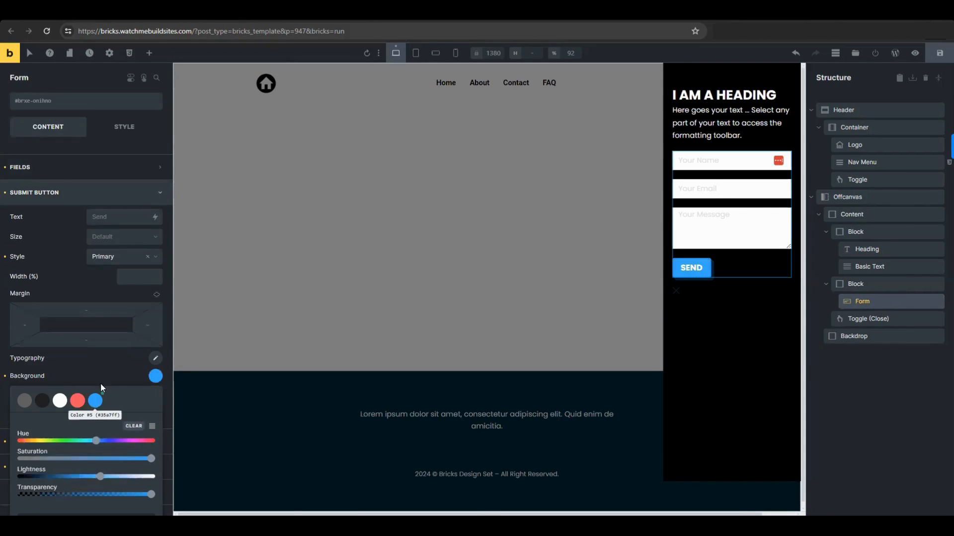
scroll(104, 382, "down", 2)
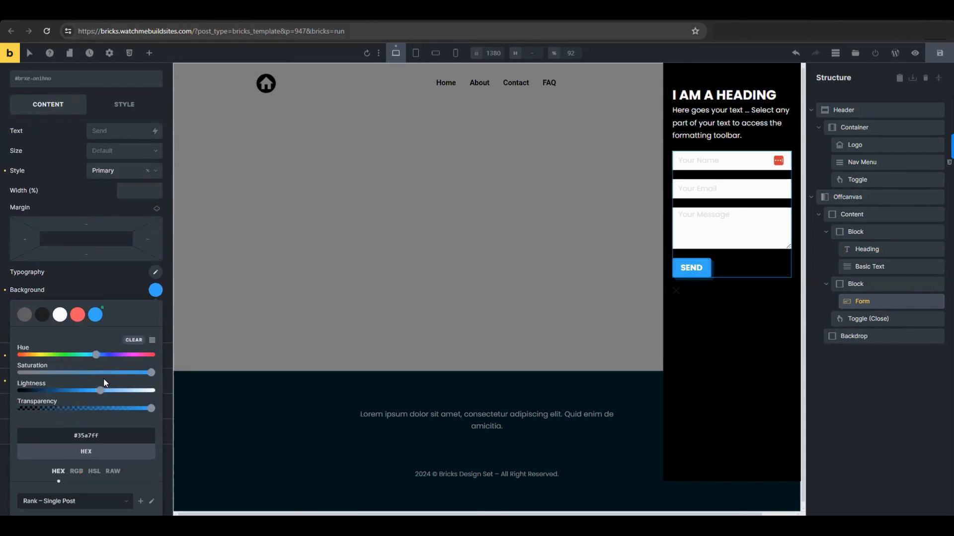
Copy the submit button's background color into its hover state and darken it there to #005fad
left_click(89, 435)
key("ctrl+c")
left_click(30, 54)
left_click(43, 76)
left_click(49, 93)
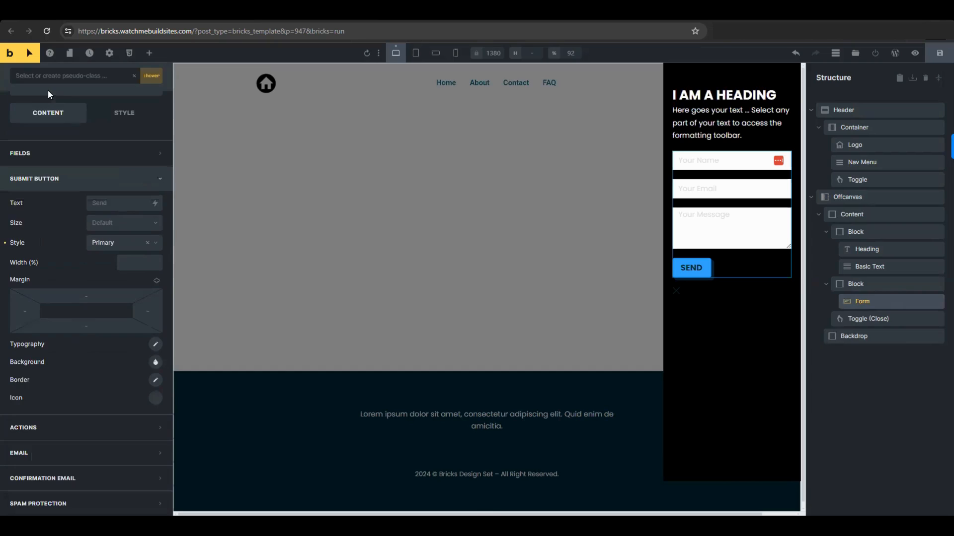
left_click(154, 366)
key("ctrl+v")
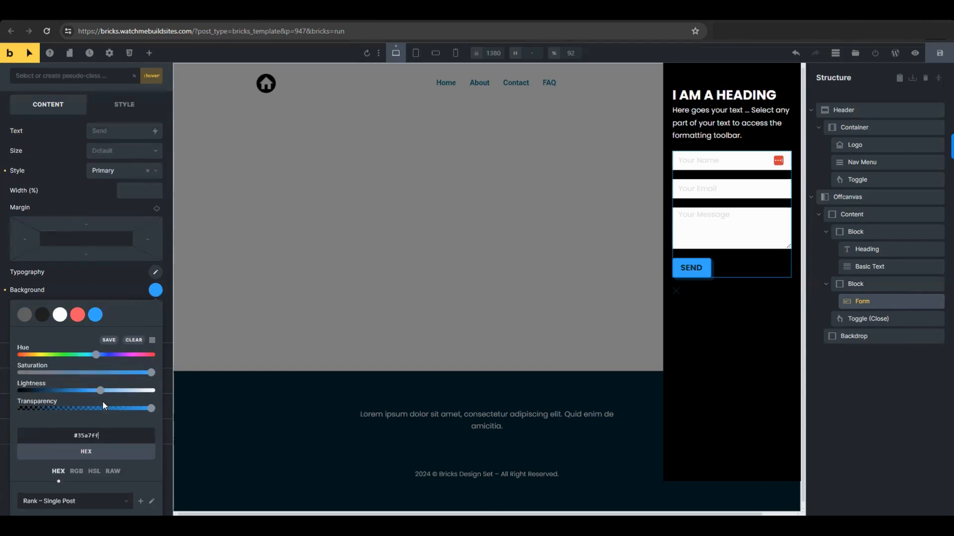
left_click_drag(83, 390, 66, 390)
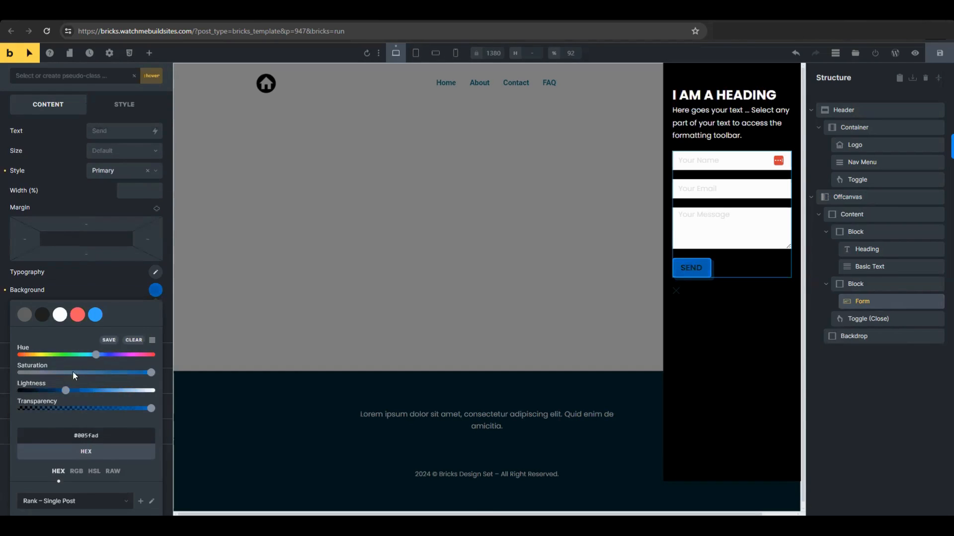
left_click(165, 390)
Set the submit button's hover text color to white and leave hover-state editing
left_click(155, 387)
left_click(146, 413)
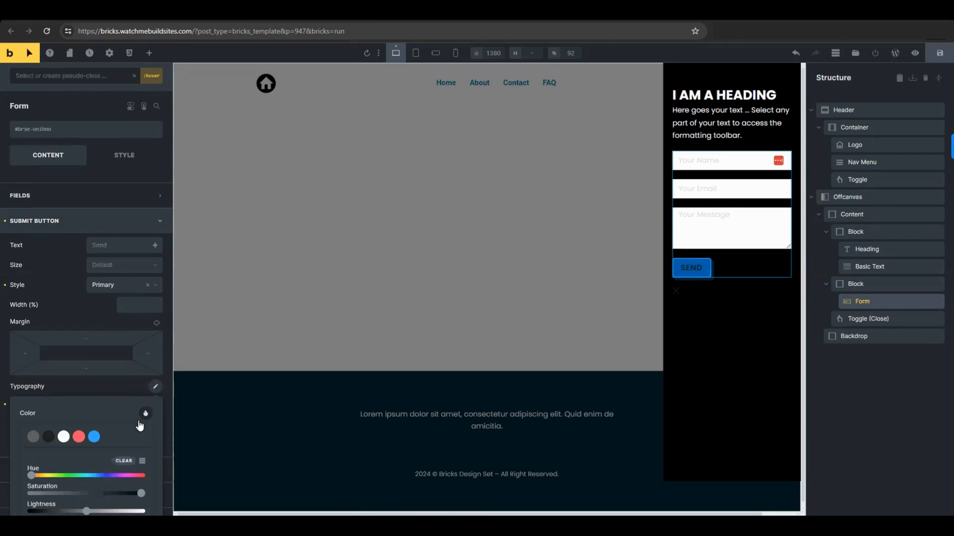
left_click(64, 437)
scroll(108, 211, "down", 3)
scroll(108, 211, "up", 3)
left_click(101, 214)
left_click(31, 54)
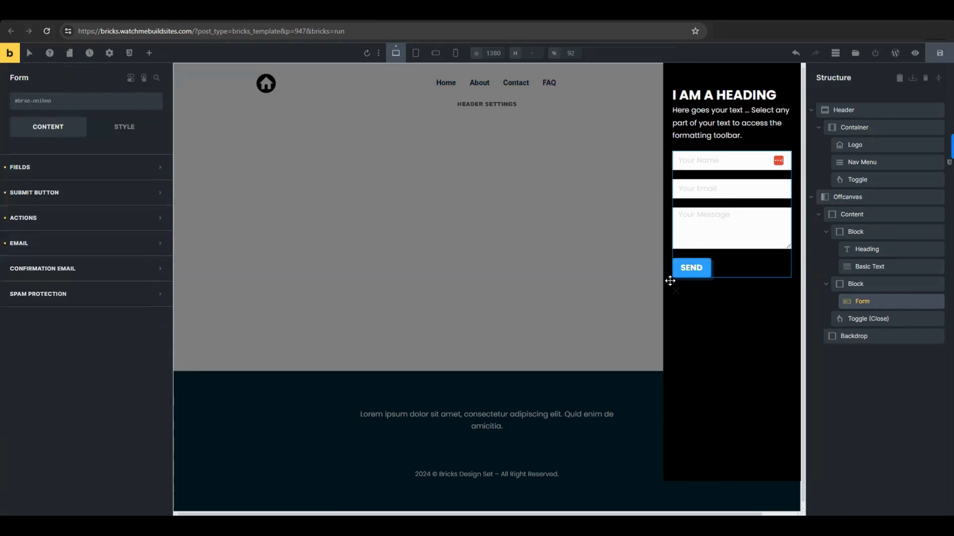
Save the header template and test opening and closing the offcanvas menu on the front-end preview
left_click(939, 54)
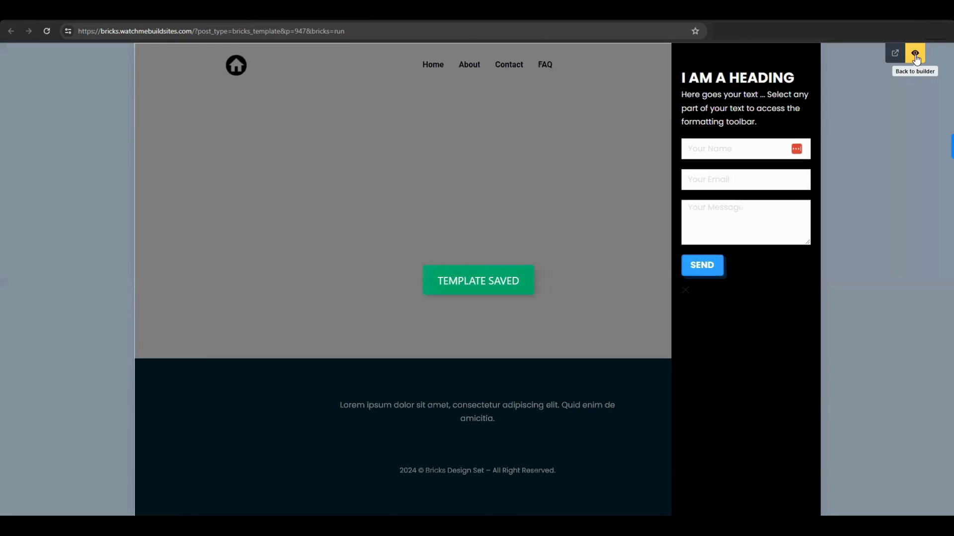
left_click(916, 53)
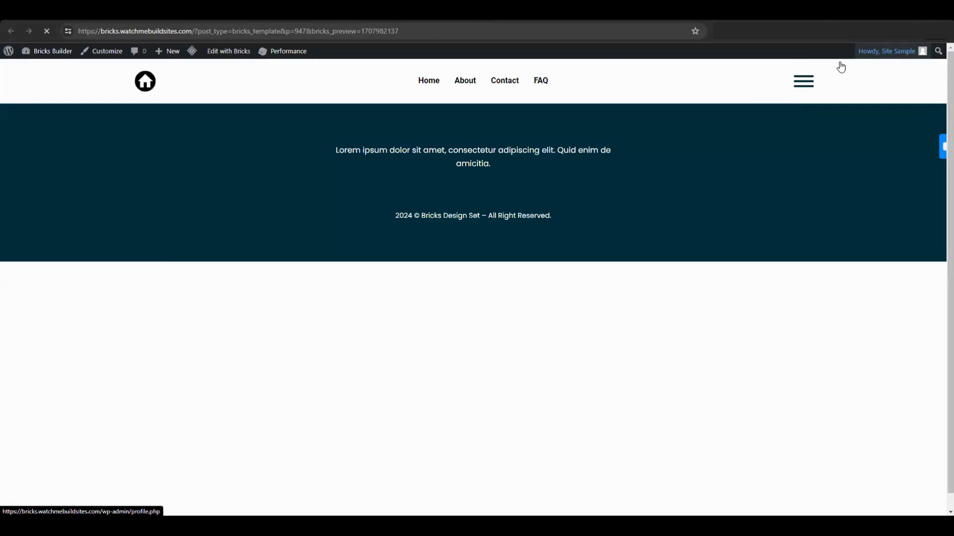
left_click(799, 84)
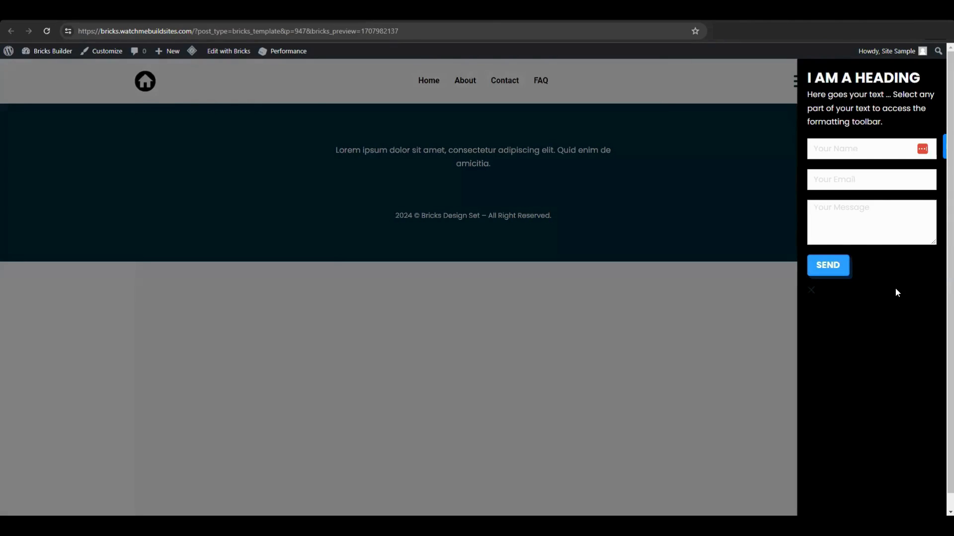
left_click(814, 295)
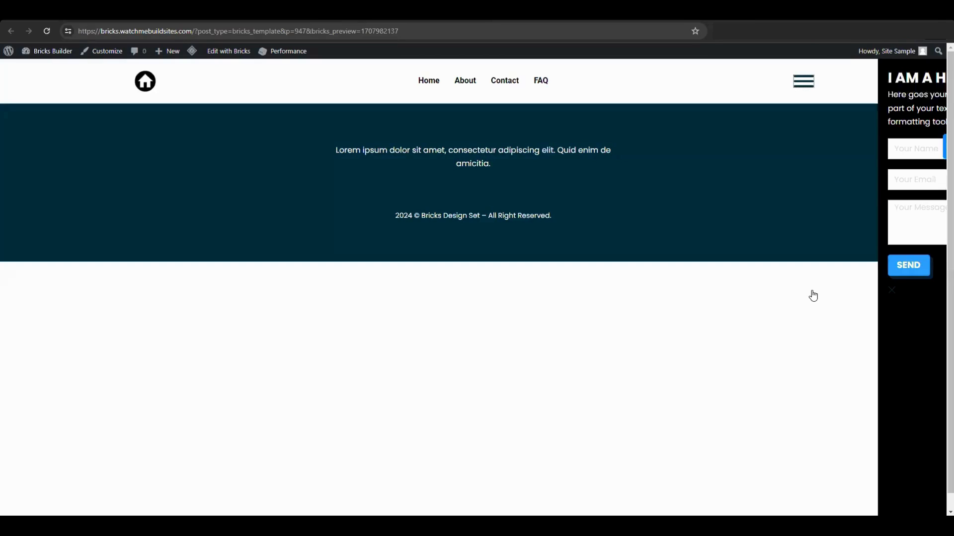
left_click(804, 83)
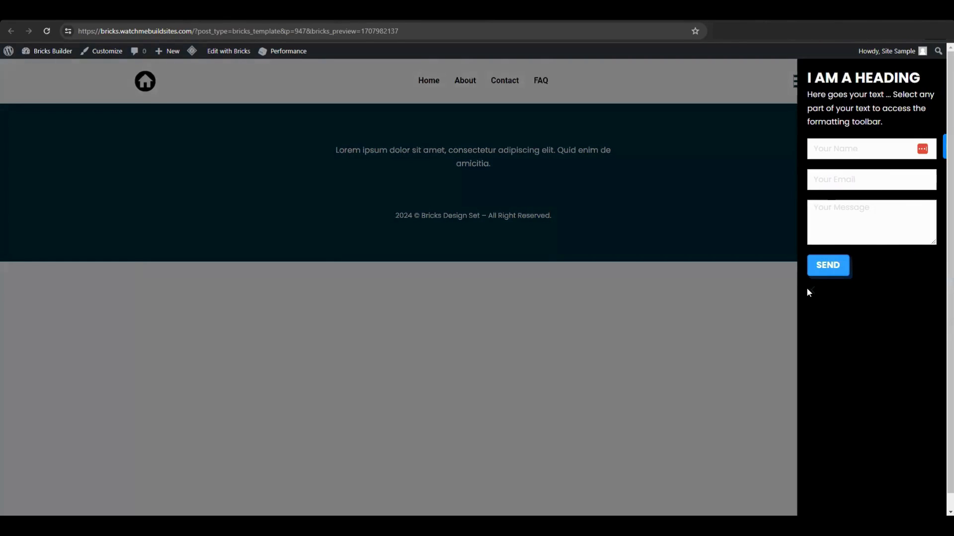